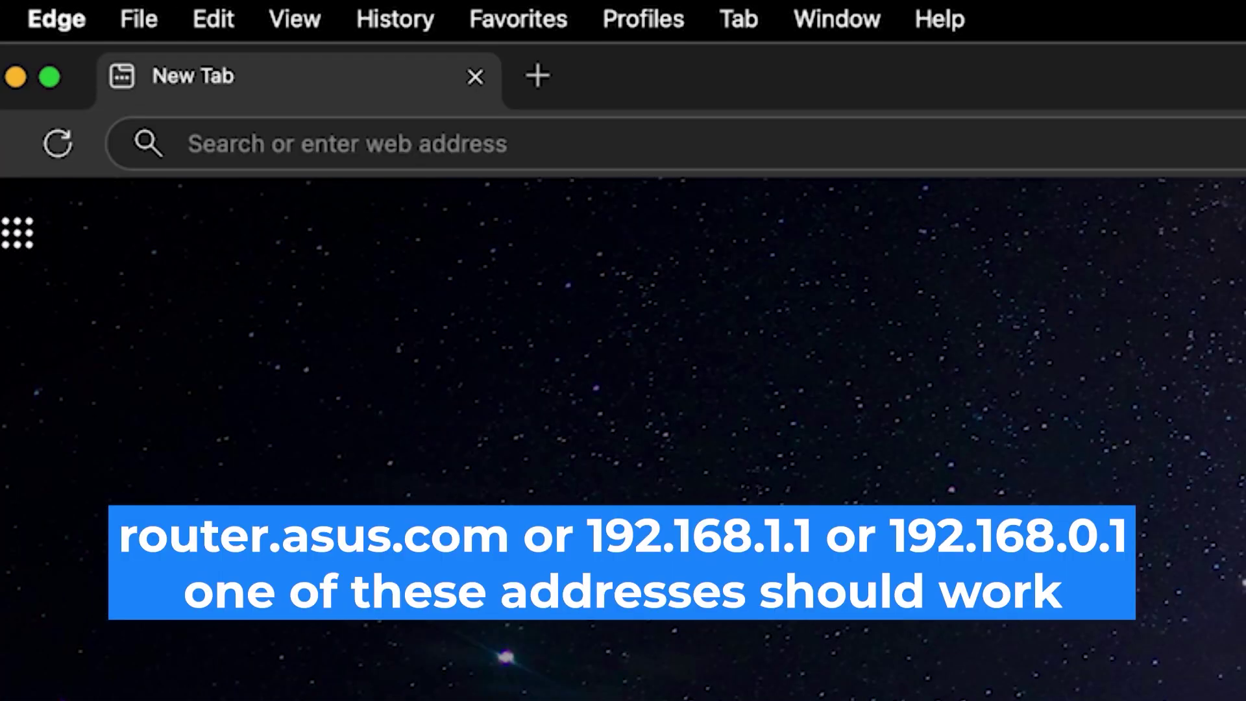
Go to the router address 192.168.0.1 in Edge.
{"action": "left_click", "coordinate": [325, 144]}
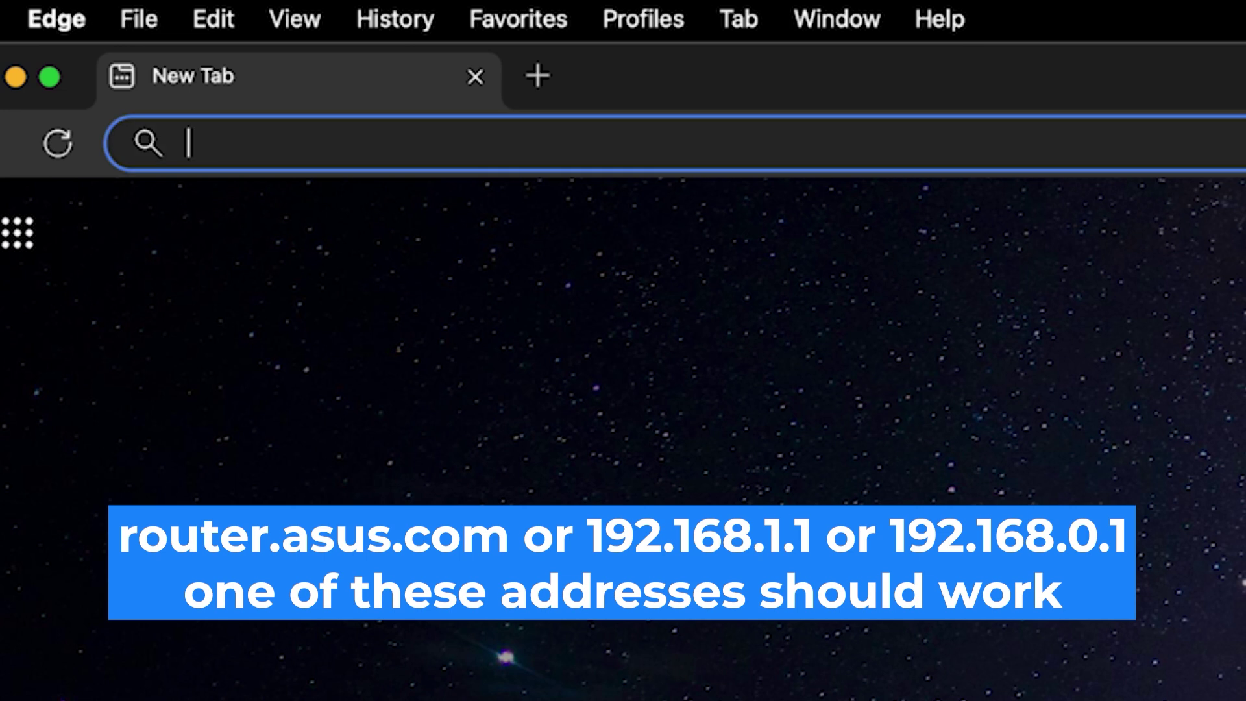
{"action": "type", "text": "192.1"}
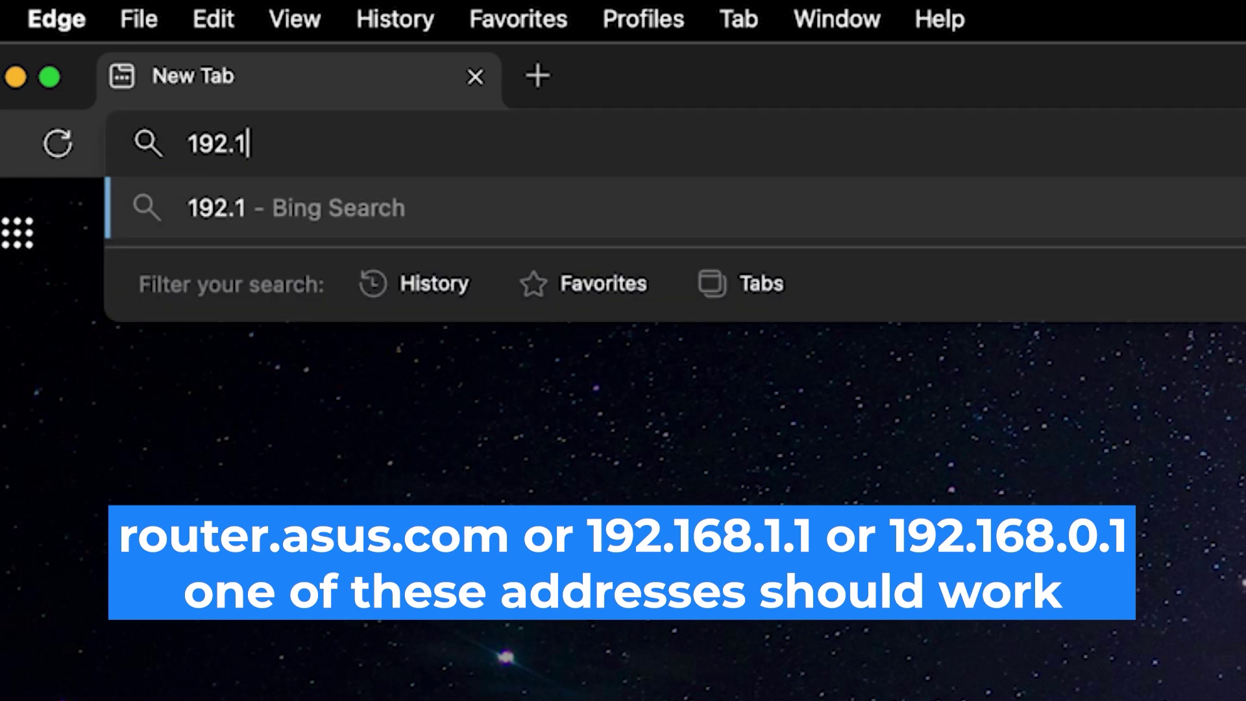
{"action": "type", "text": "68.0.1"}
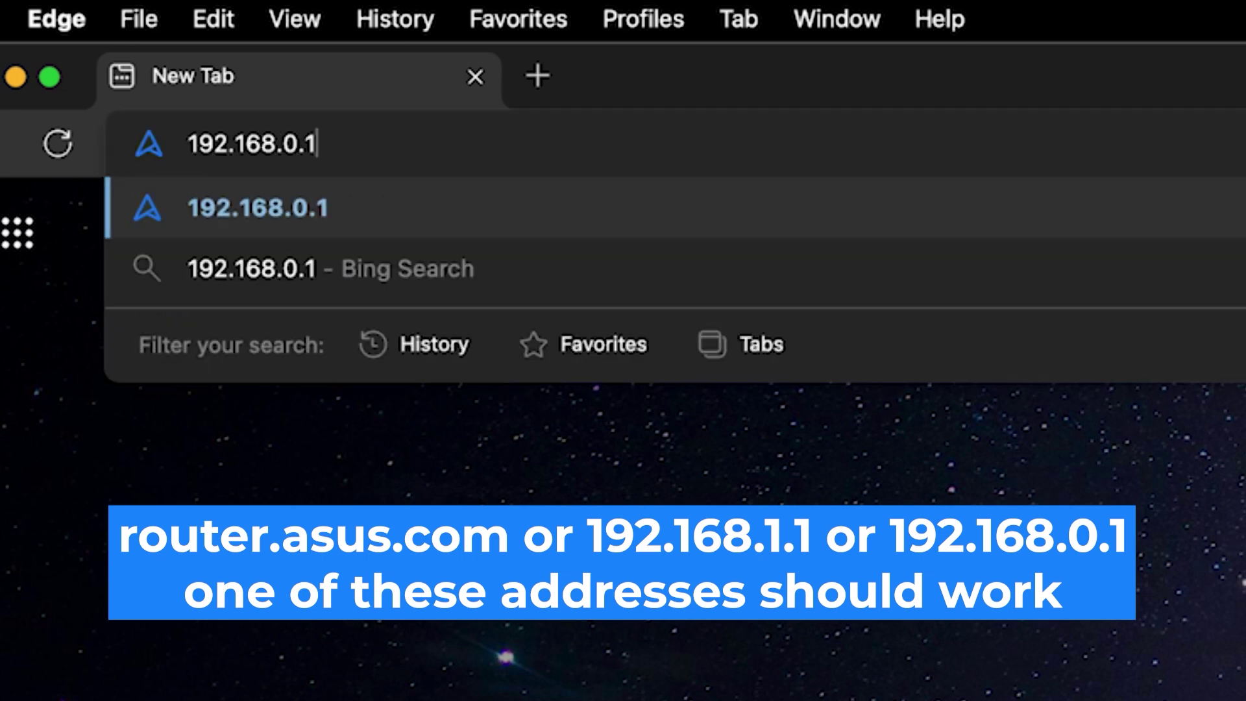
{"action": "key", "text": "Return"}
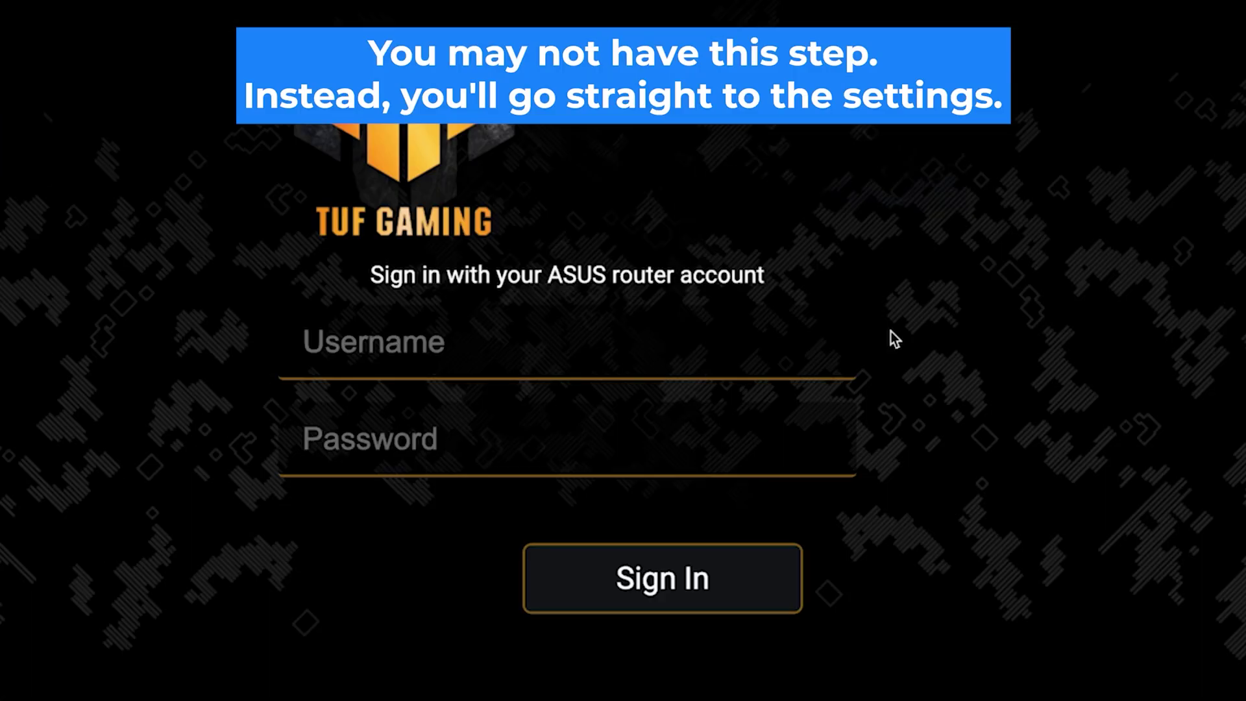
Try signing in with username admin and the default router password.
{"action": "left_click", "coordinate": [757, 357]}
{"action": "type", "text": "admin"}
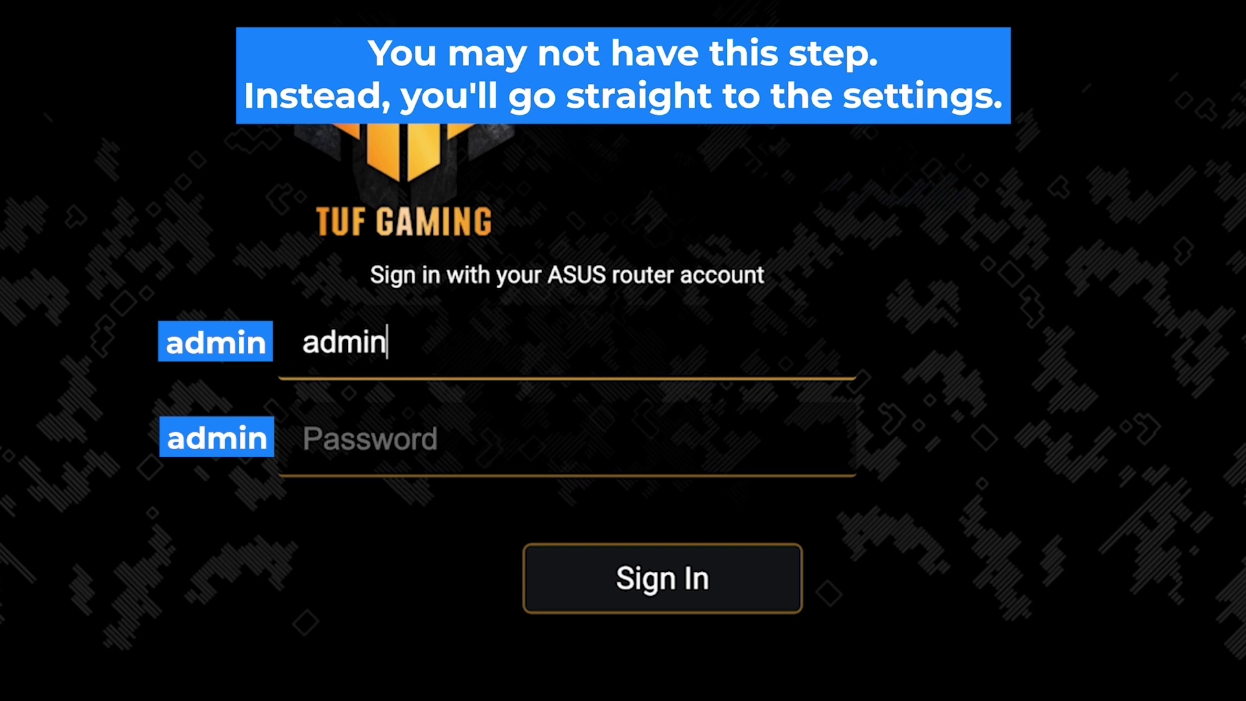
{"action": "left_click", "coordinate": [363, 439]}
{"action": "type", "text": "admi"}
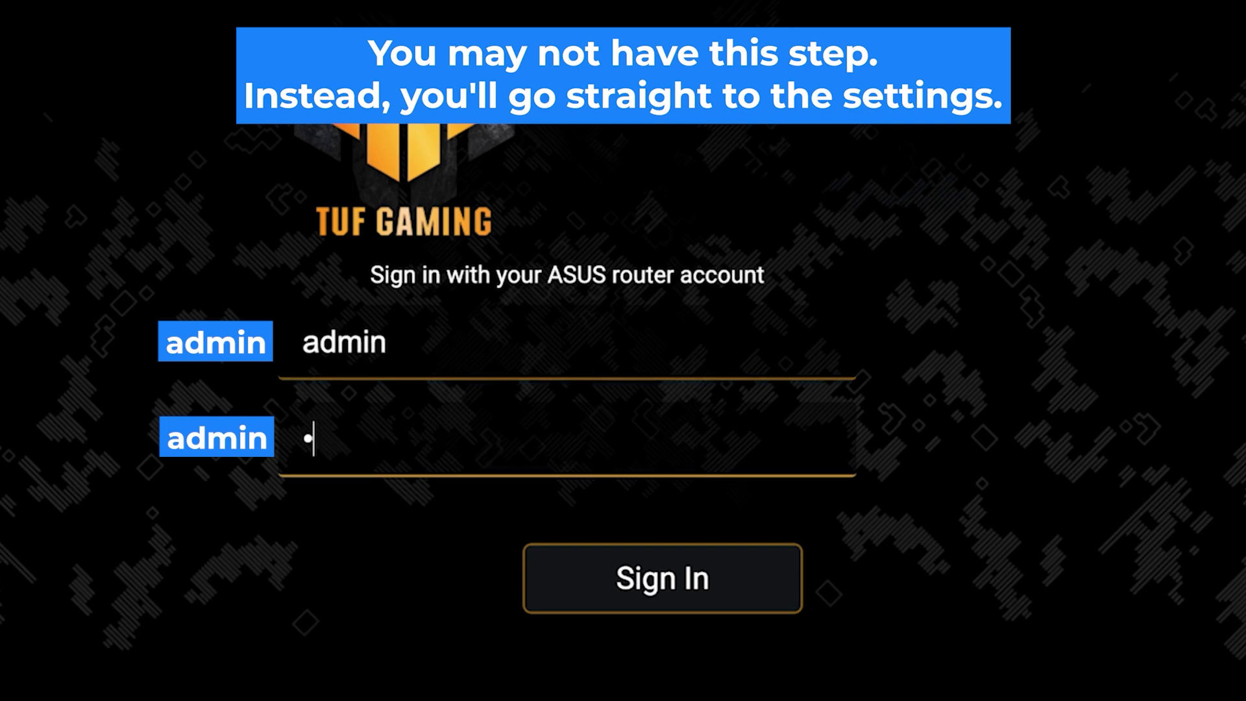
{"action": "type", "text": "*******"}
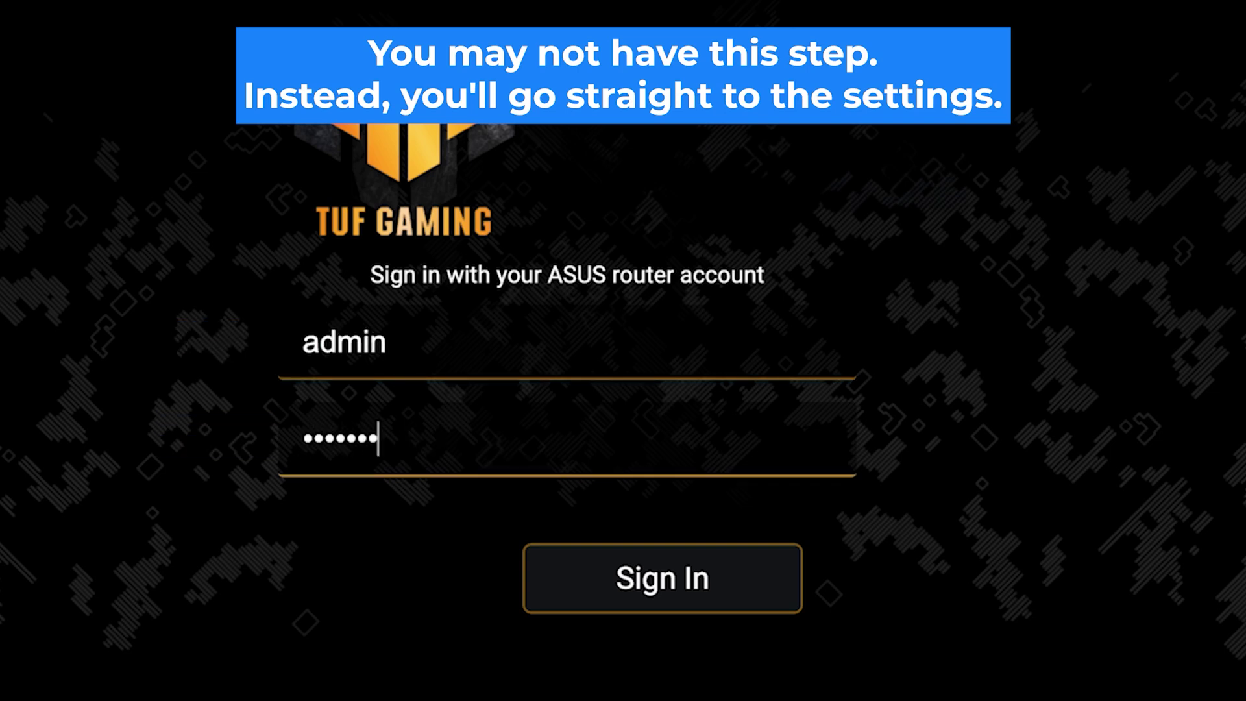
{"action": "left_click", "coordinate": [668, 593]}
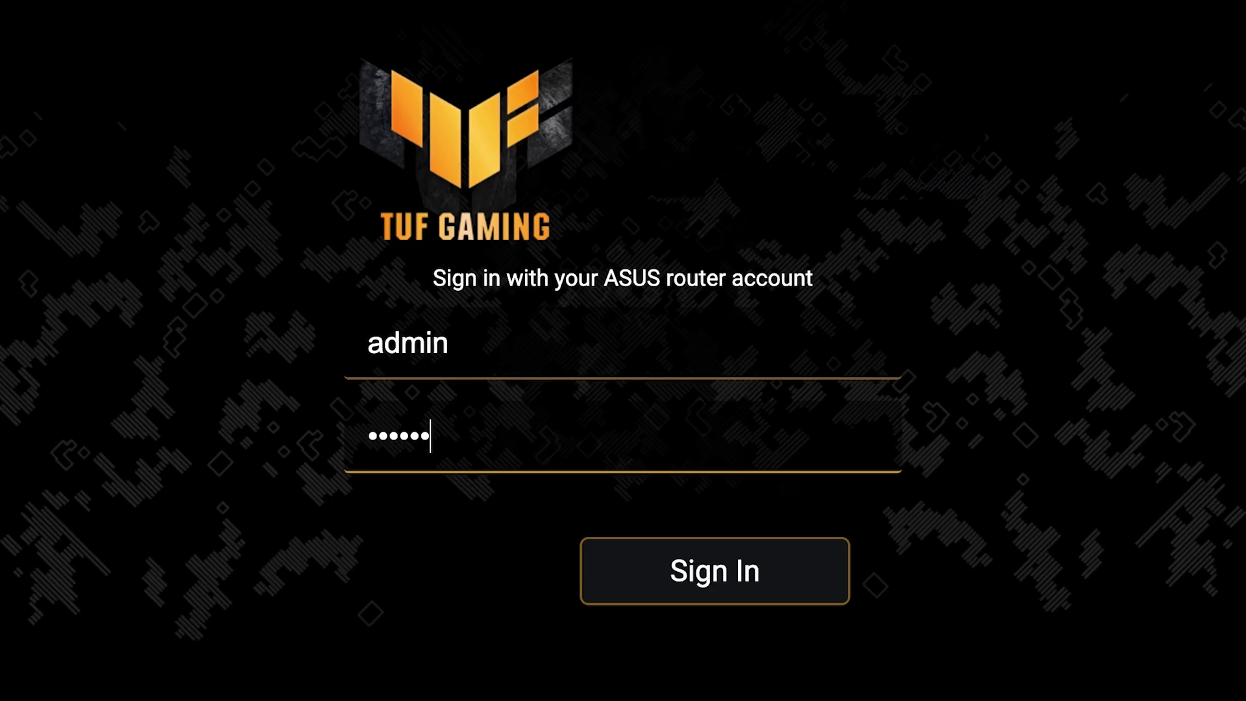
Retry the sign-in with corrected credentials until the router accepts the login.
{"action": "type", "text": "*****"}
{"action": "left_click", "coordinate": [720, 588]}
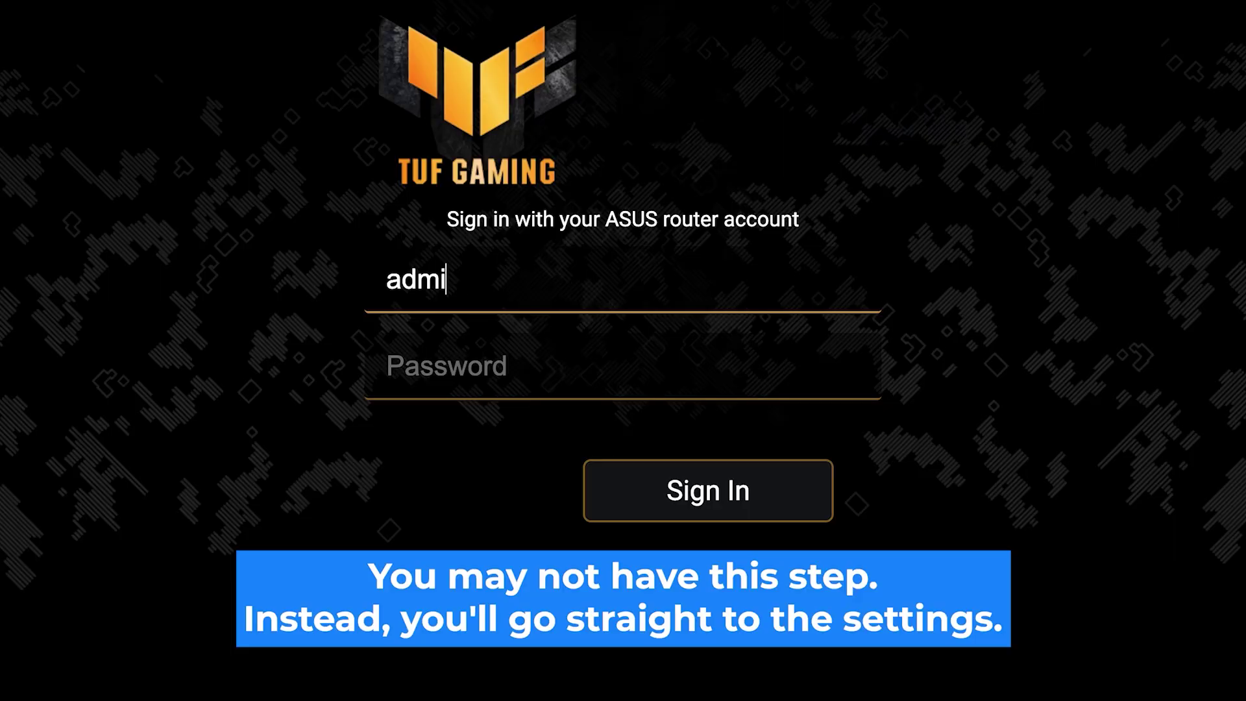
{"action": "type", "text": "n"}
{"action": "left_click", "coordinate": [390, 365]}
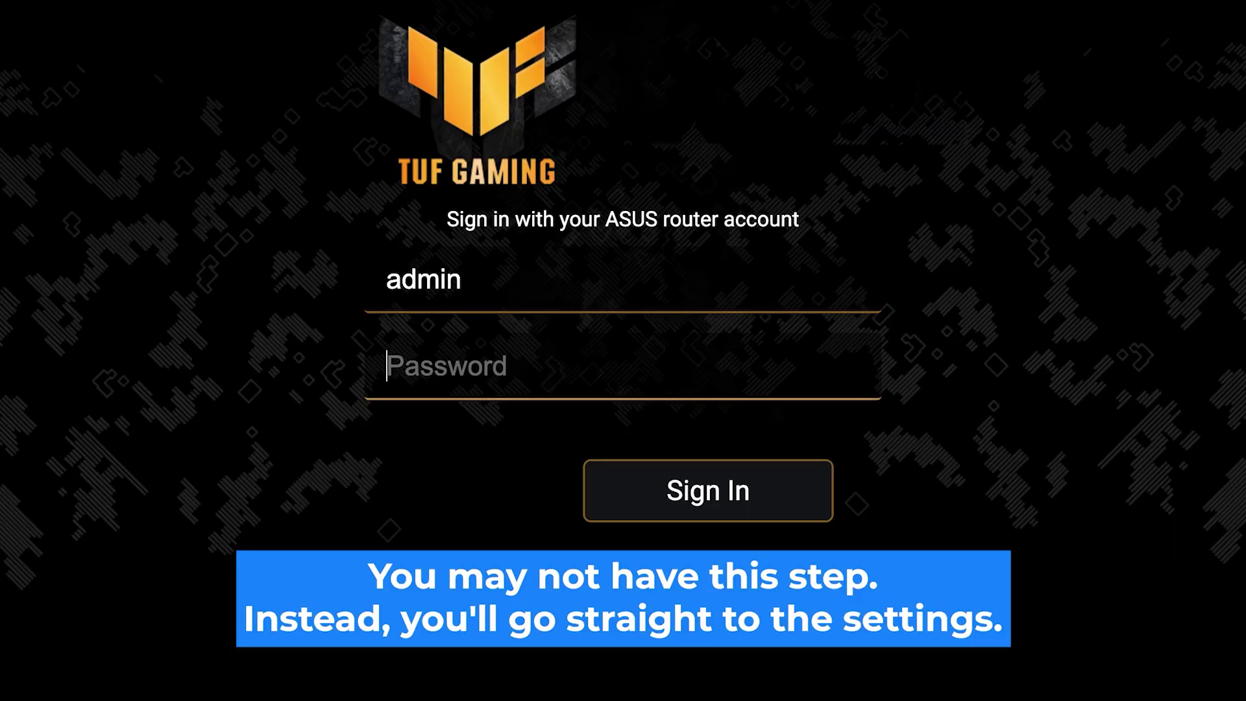
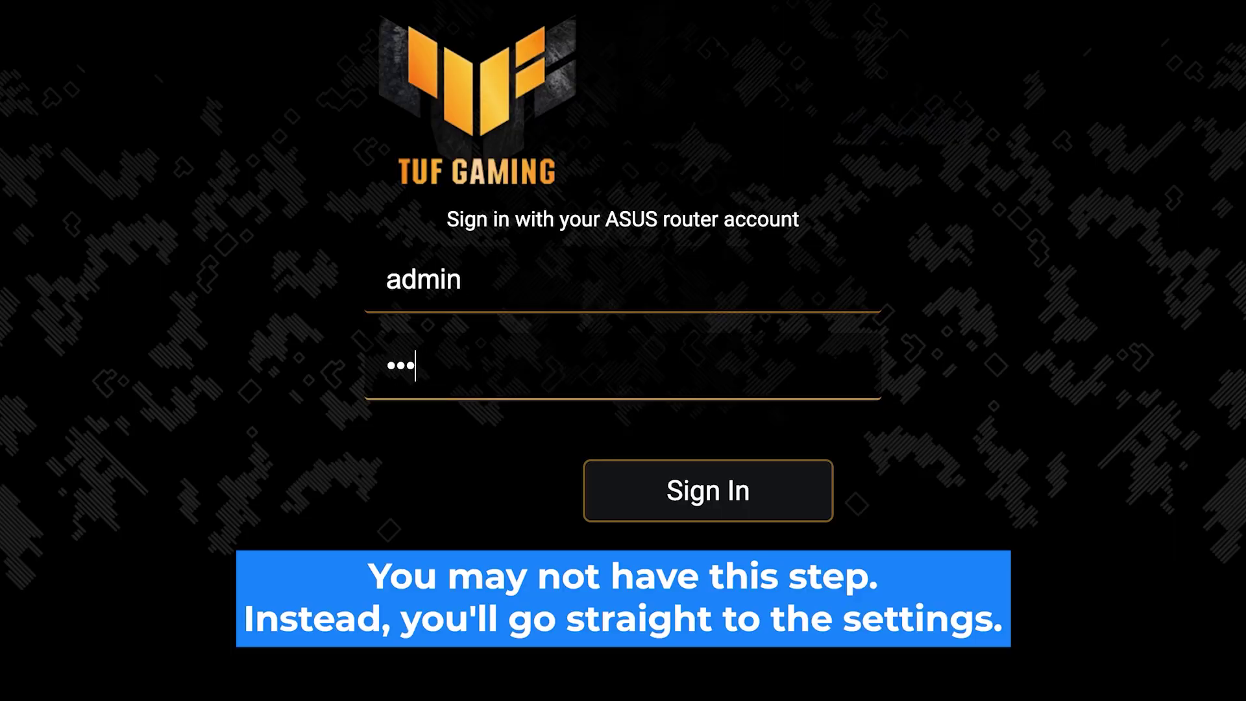
{"action": "left_click", "coordinate": [716, 510]}
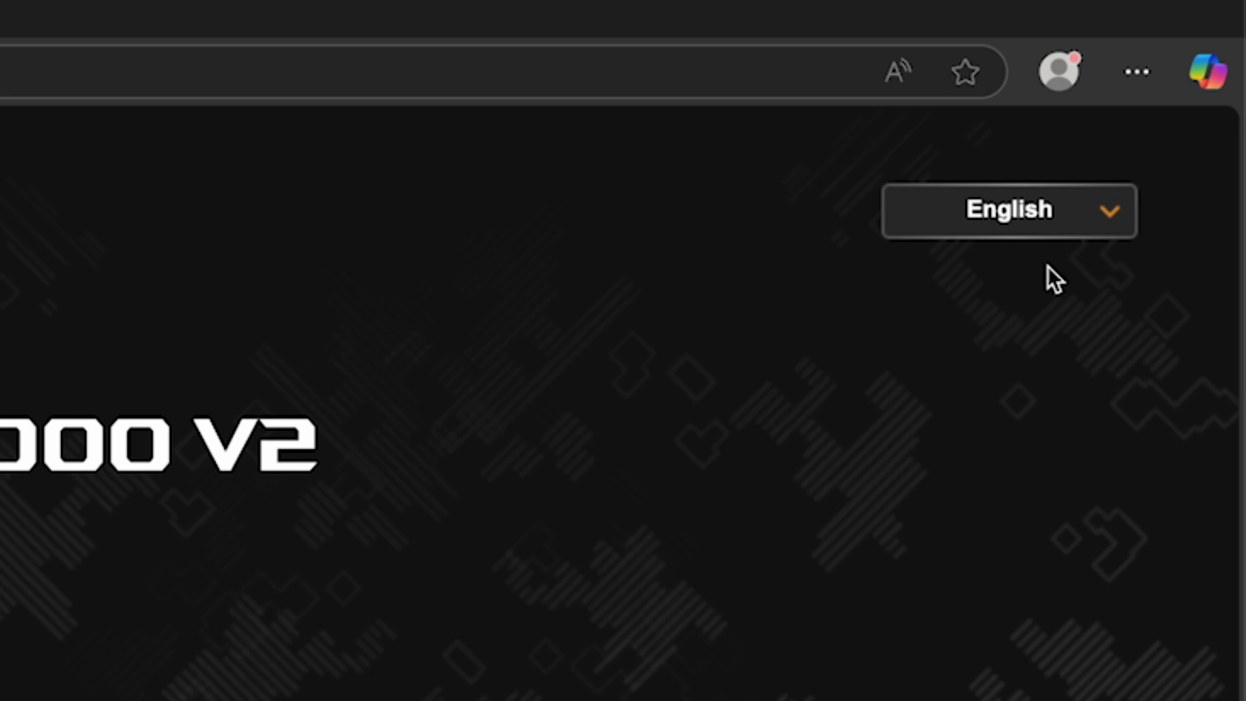
Check the interface language options, then choose Create A New Network.
{"action": "left_click", "coordinate": [1182, 111]}
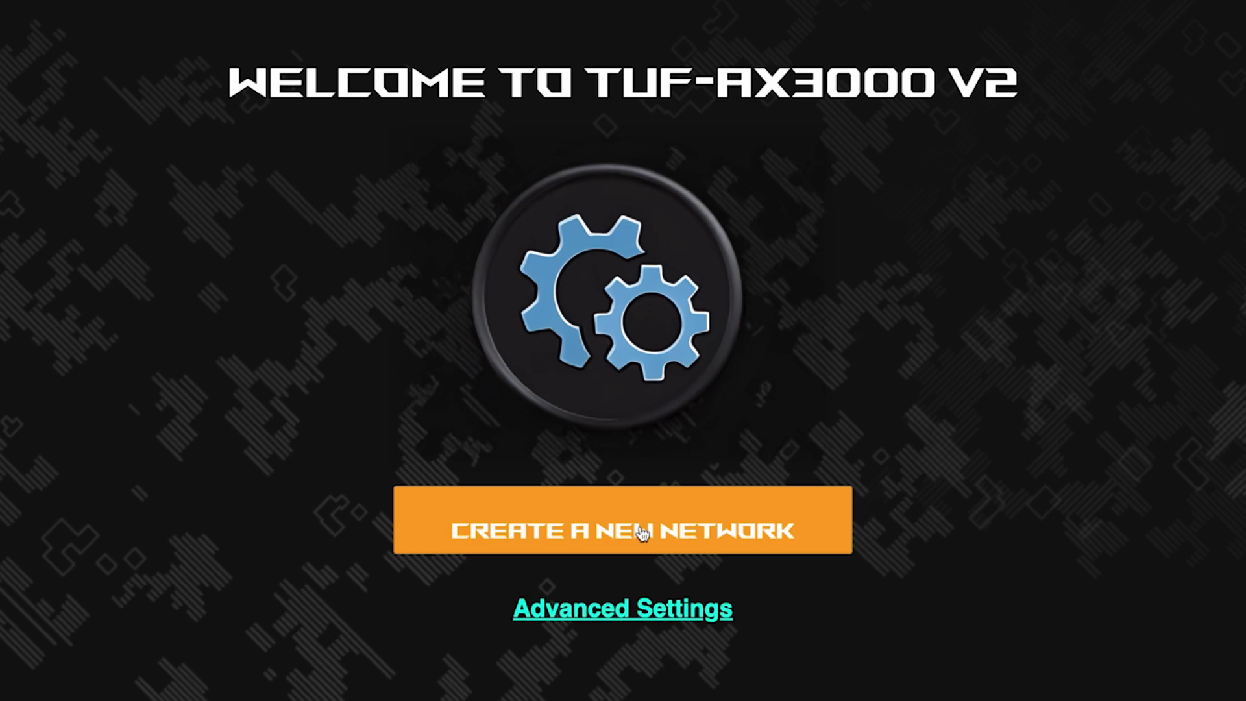
{"action": "left_click", "coordinate": [642, 534]}
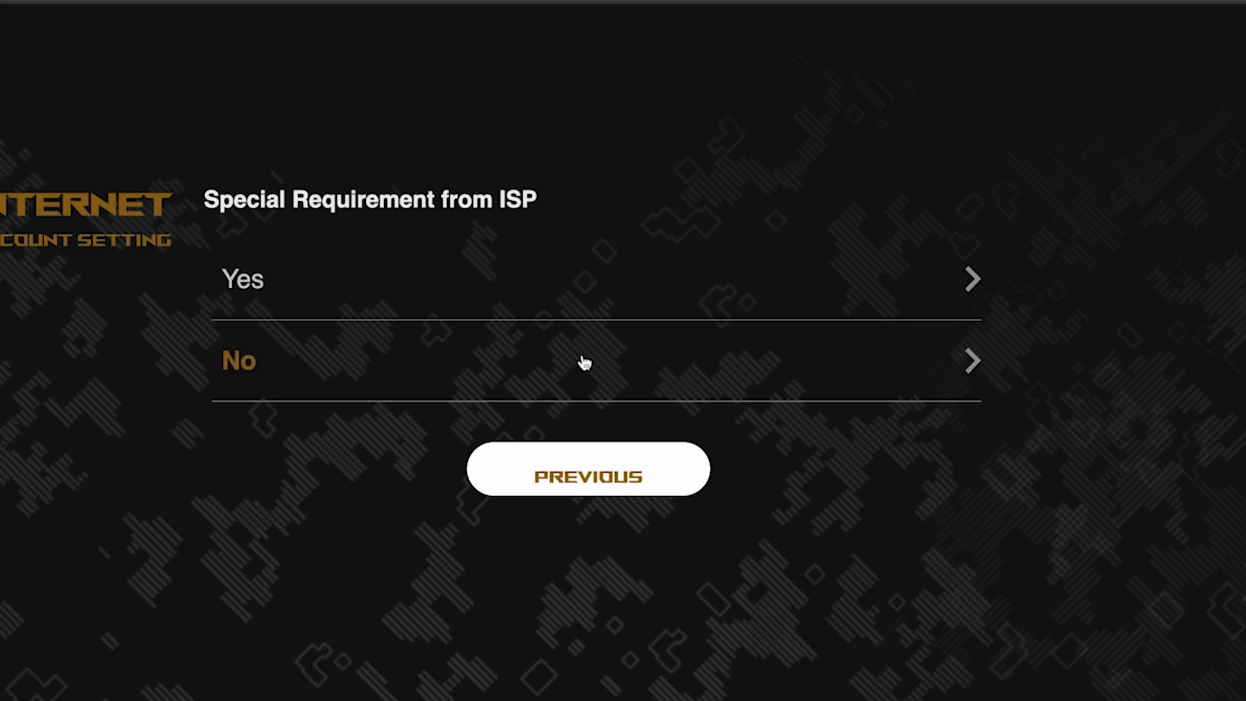
Answer No to the ISP special-requirements question.
{"action": "left_click", "coordinate": [347, 365]}
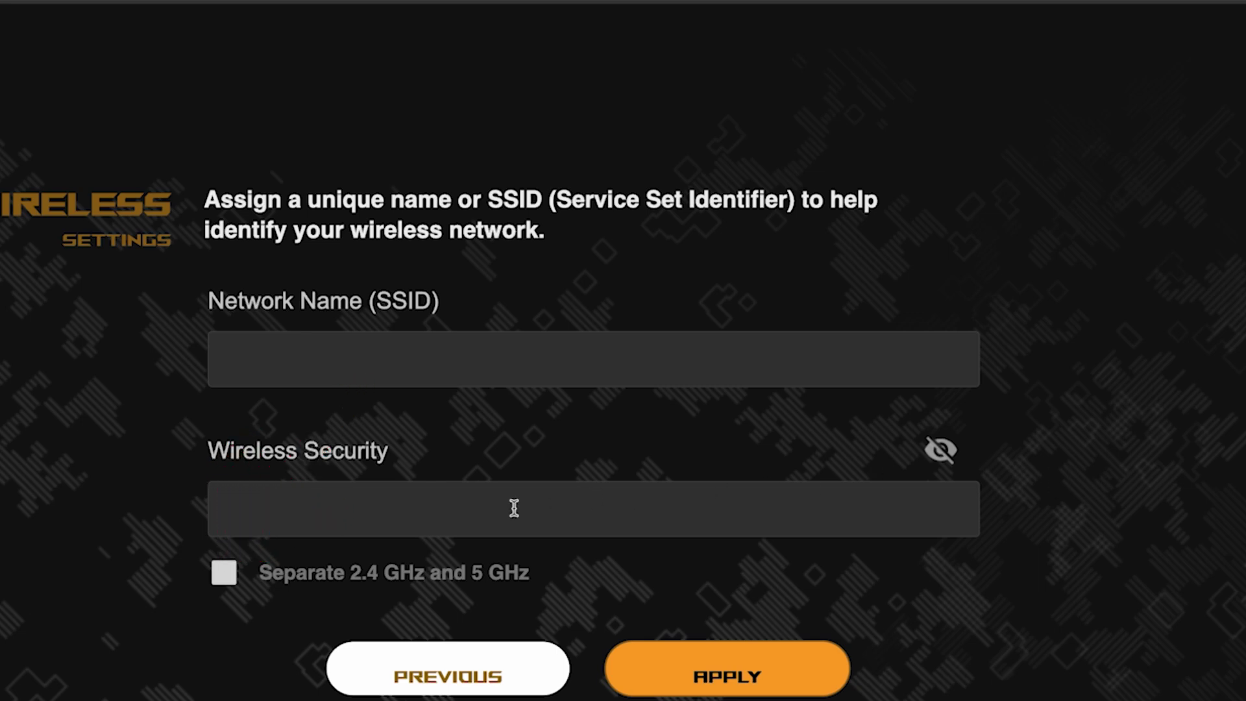
Separate the 2.4 GHz and 5 GHz bands, name the network asus with a Wi-Fi password, and apply.
{"action": "left_click", "coordinate": [224, 574]}
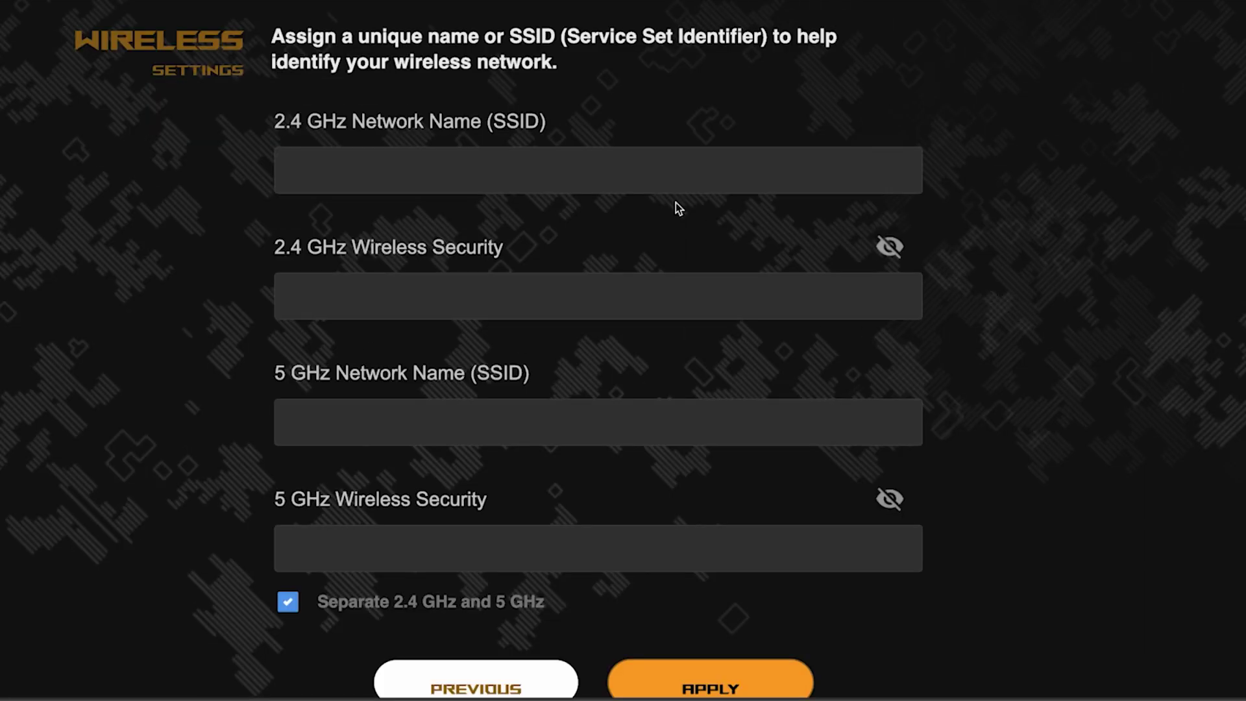
{"action": "left_click", "coordinate": [549, 170]}
{"action": "type", "text": "asus"}
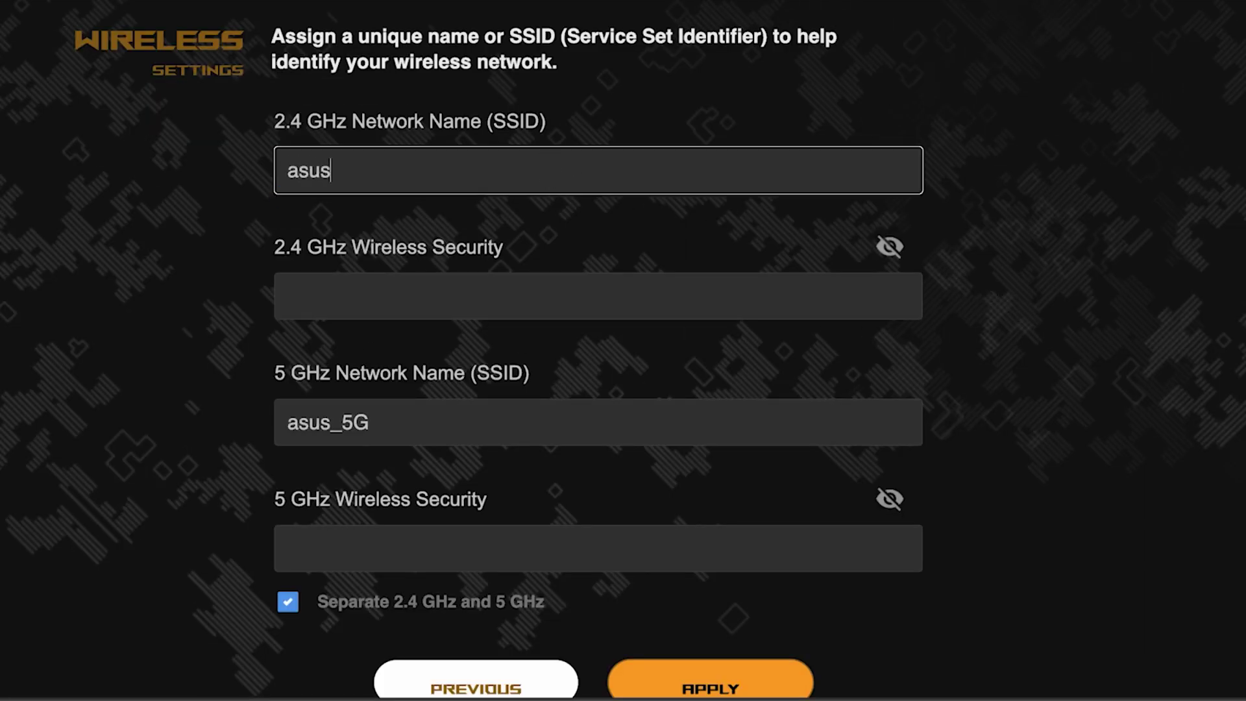
{"action": "left_click", "coordinate": [476, 286]}
{"action": "type", "text": "••••••••"}
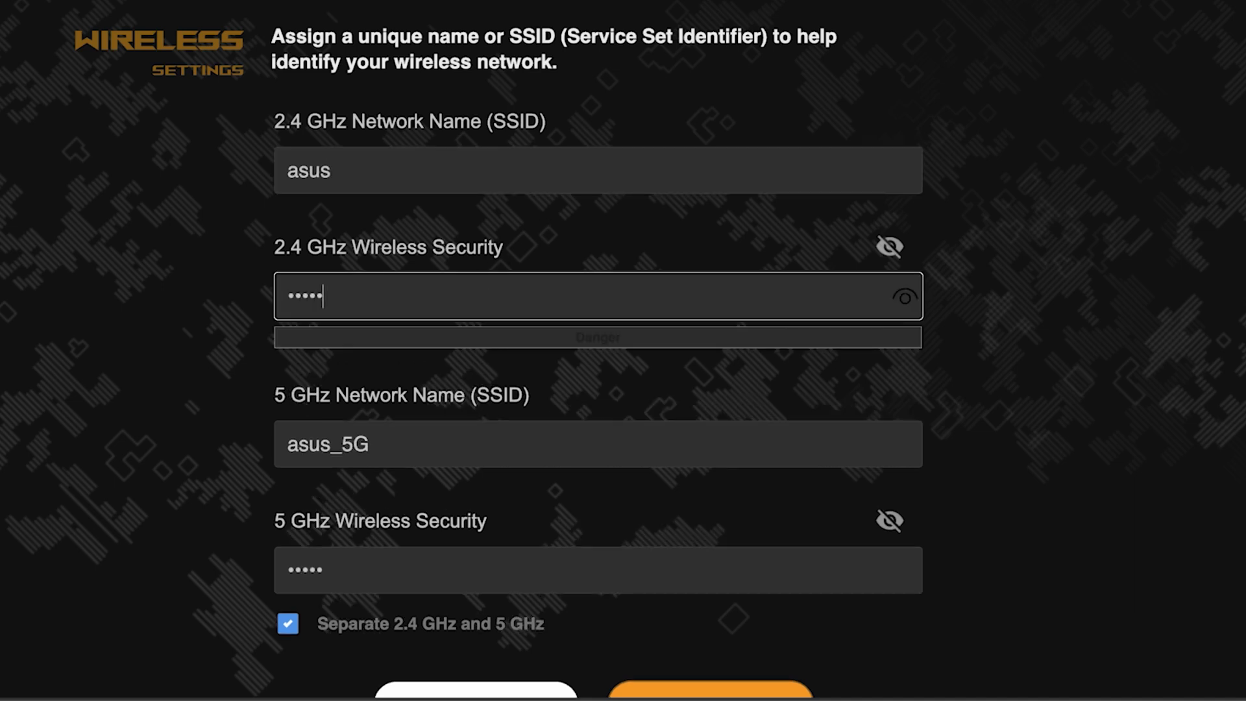
{"action": "type", "text": "••"}
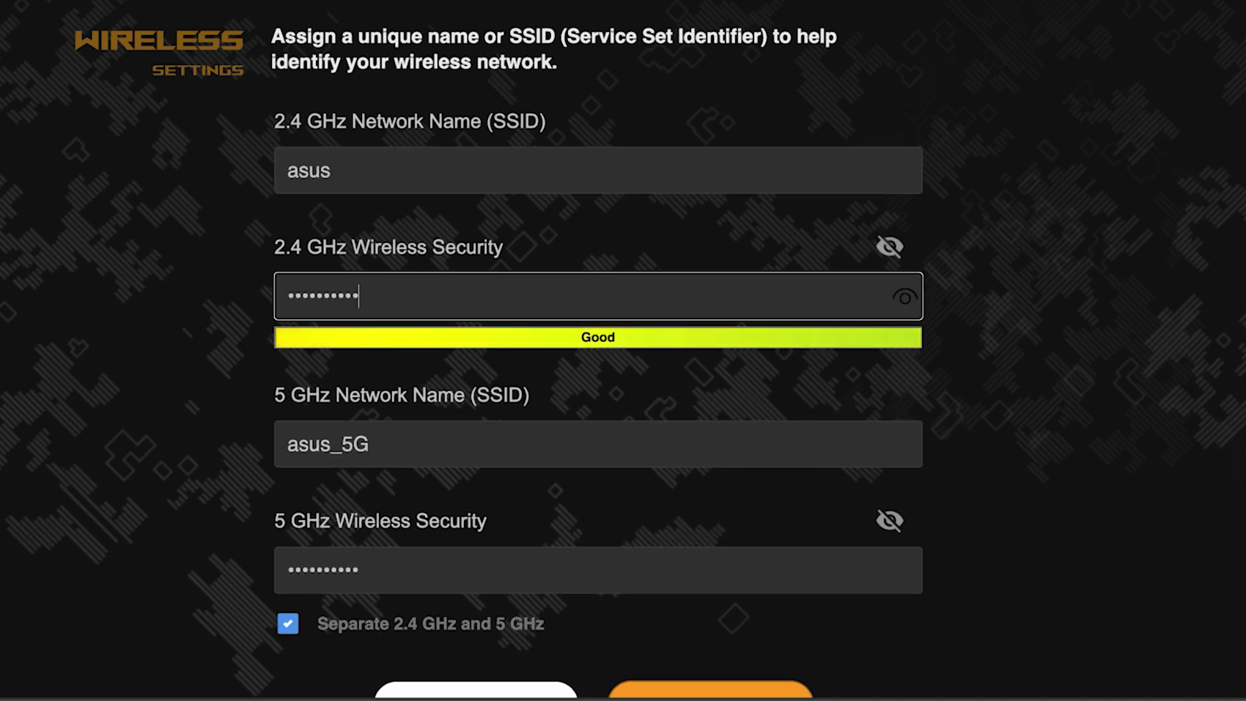
{"action": "left_click", "coordinate": [909, 302]}
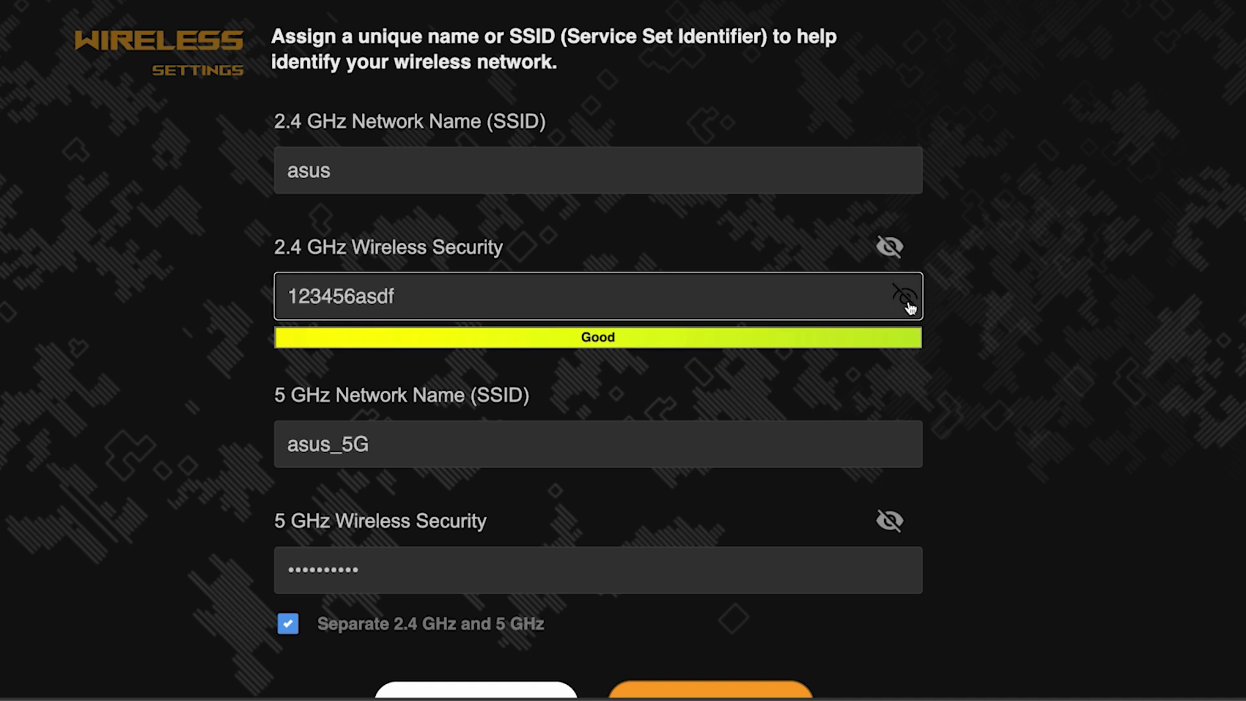
{"action": "left_click", "coordinate": [909, 302]}
{"action": "scroll", "coordinate": [1010, 379], "scroll_direction": "down", "scroll_amount": 3}
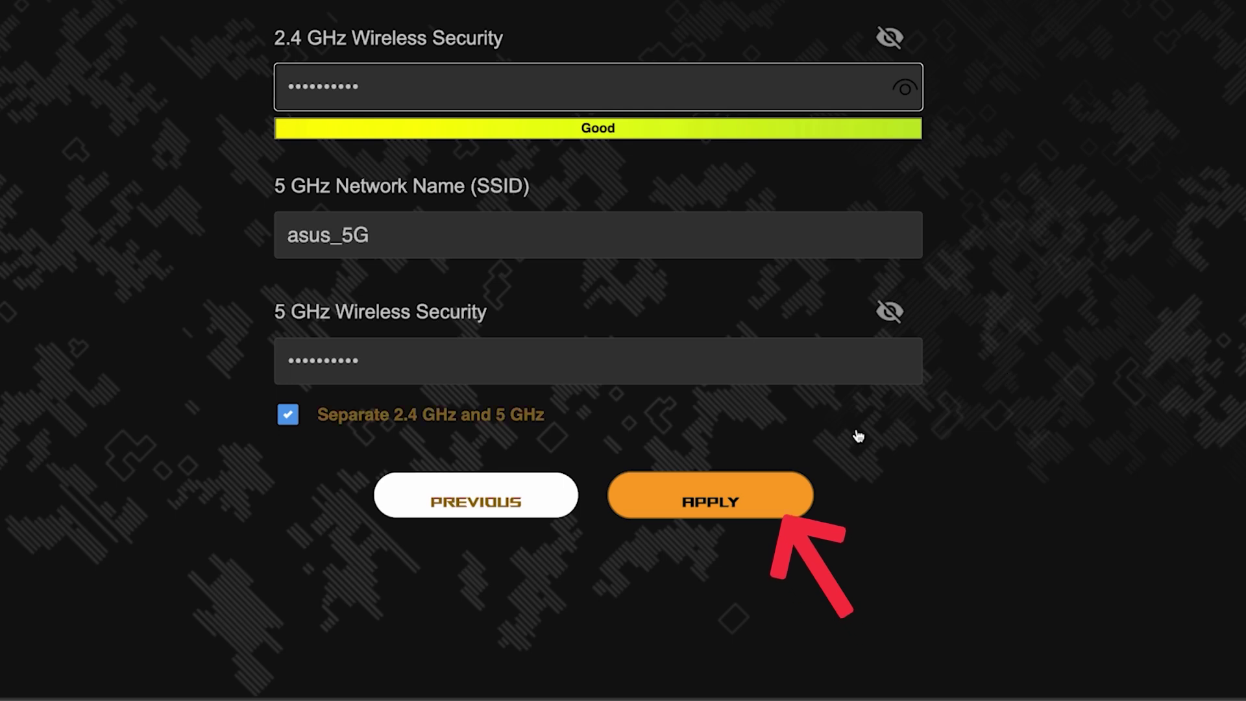
{"action": "left_click", "coordinate": [727, 498]}
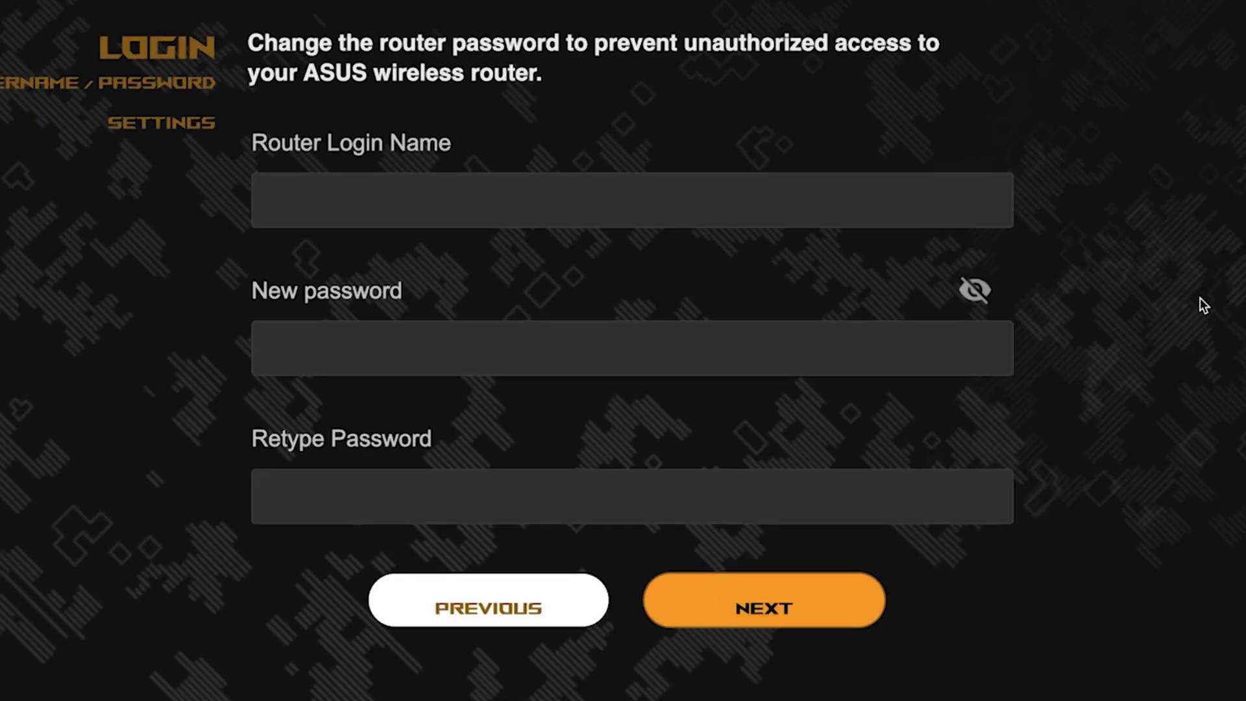
Enter admin as the router login name, set and confirm the new router password, and continue.
{"action": "left_click", "coordinate": [784, 203]}
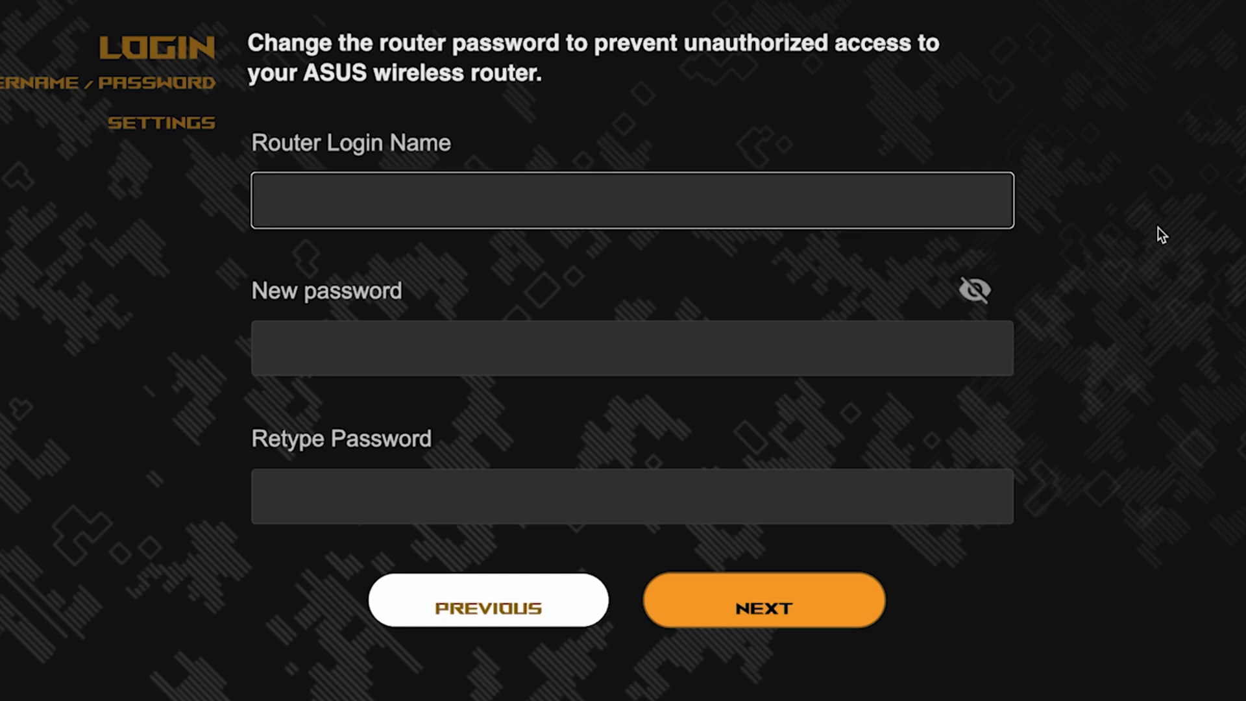
{"action": "type", "text": "admin"}
{"action": "left_click", "coordinate": [773, 356]}
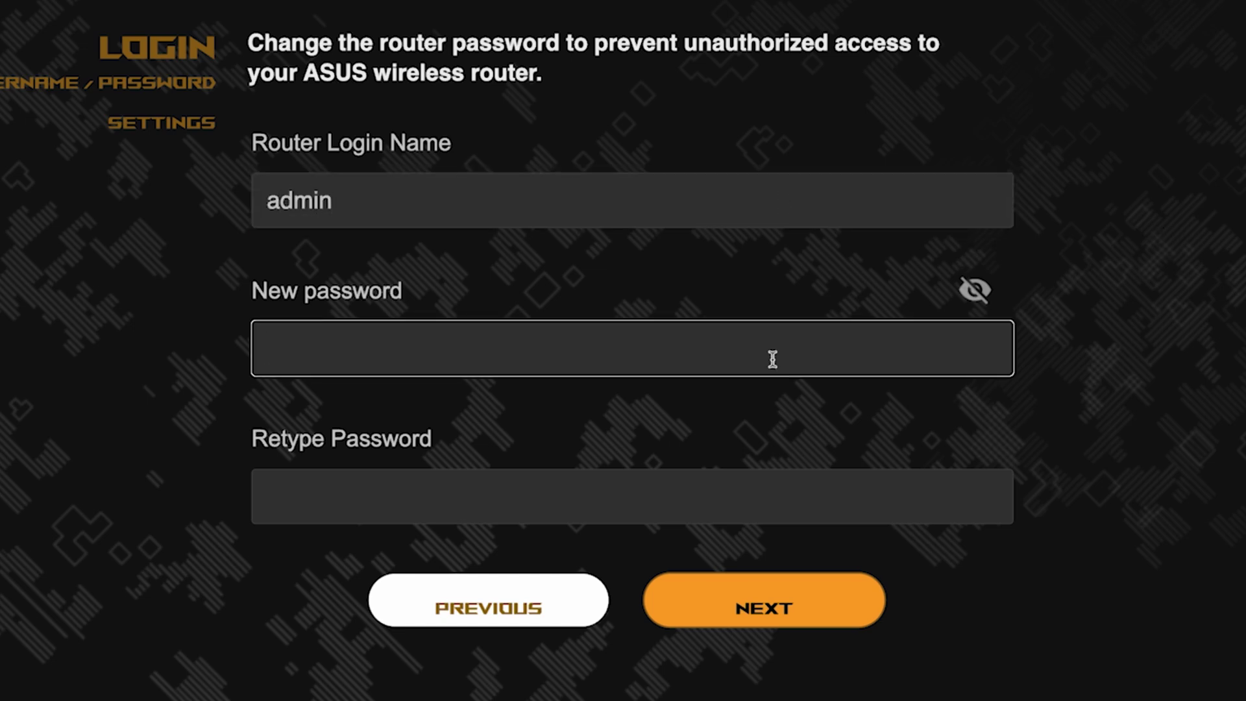
{"action": "type", "text": "••••••••••"}
{"action": "left_click", "coordinate": [992, 351]}
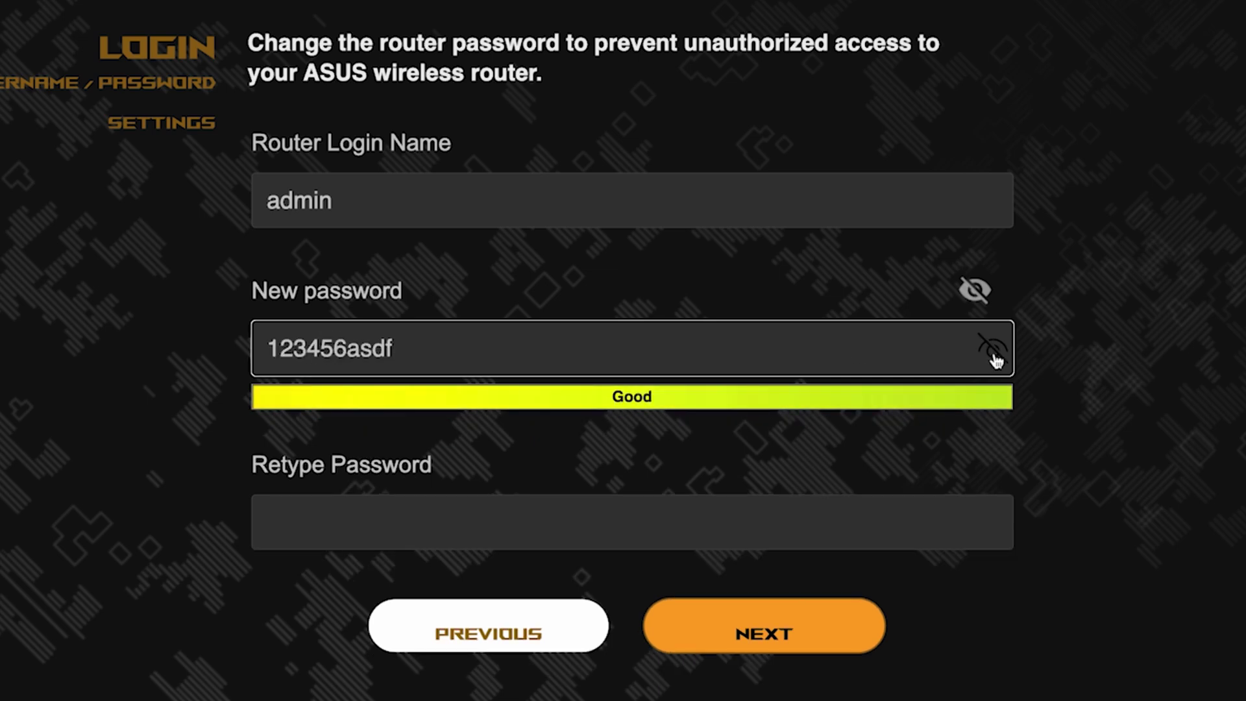
{"action": "left_click", "coordinate": [846, 520]}
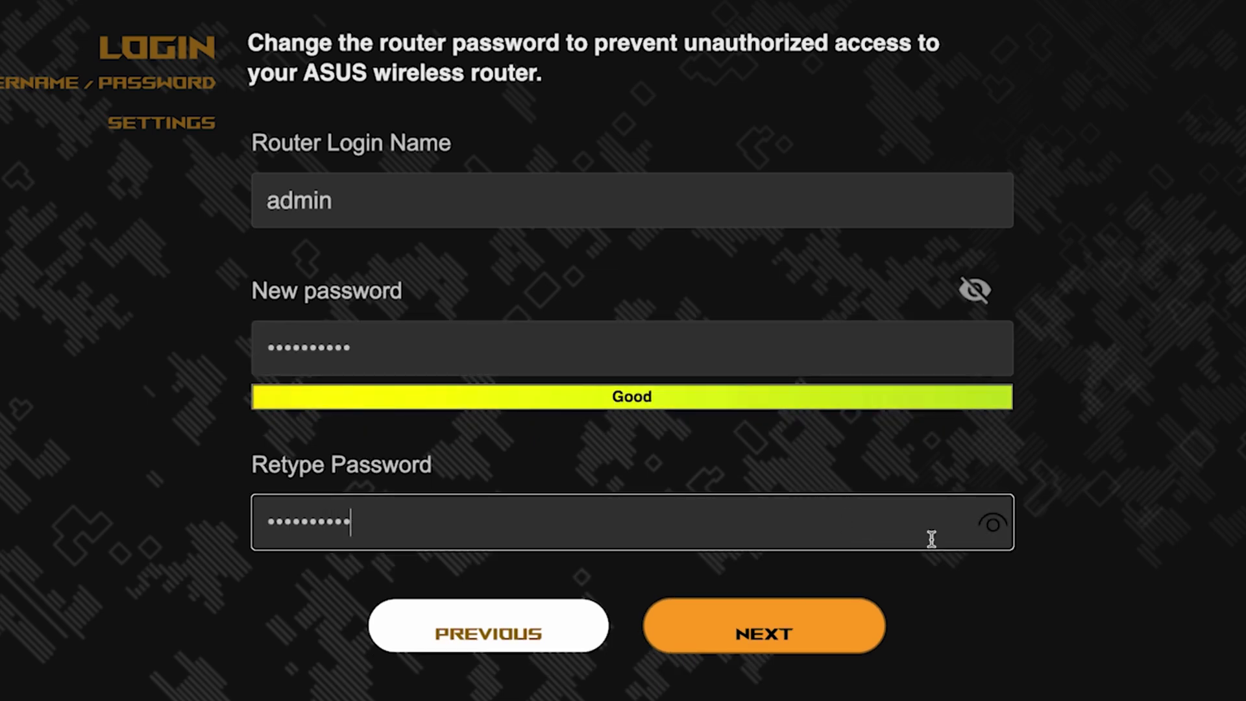
{"action": "left_click", "coordinate": [994, 525]}
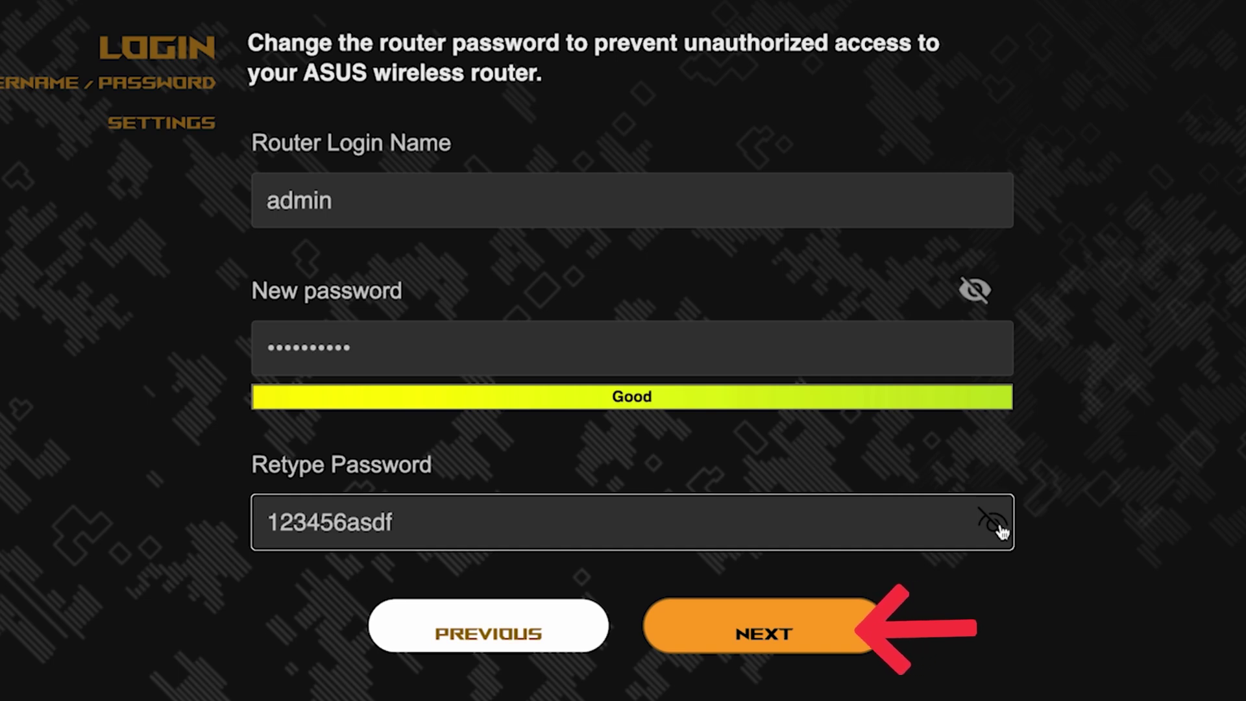
{"action": "left_click", "coordinate": [787, 627]}
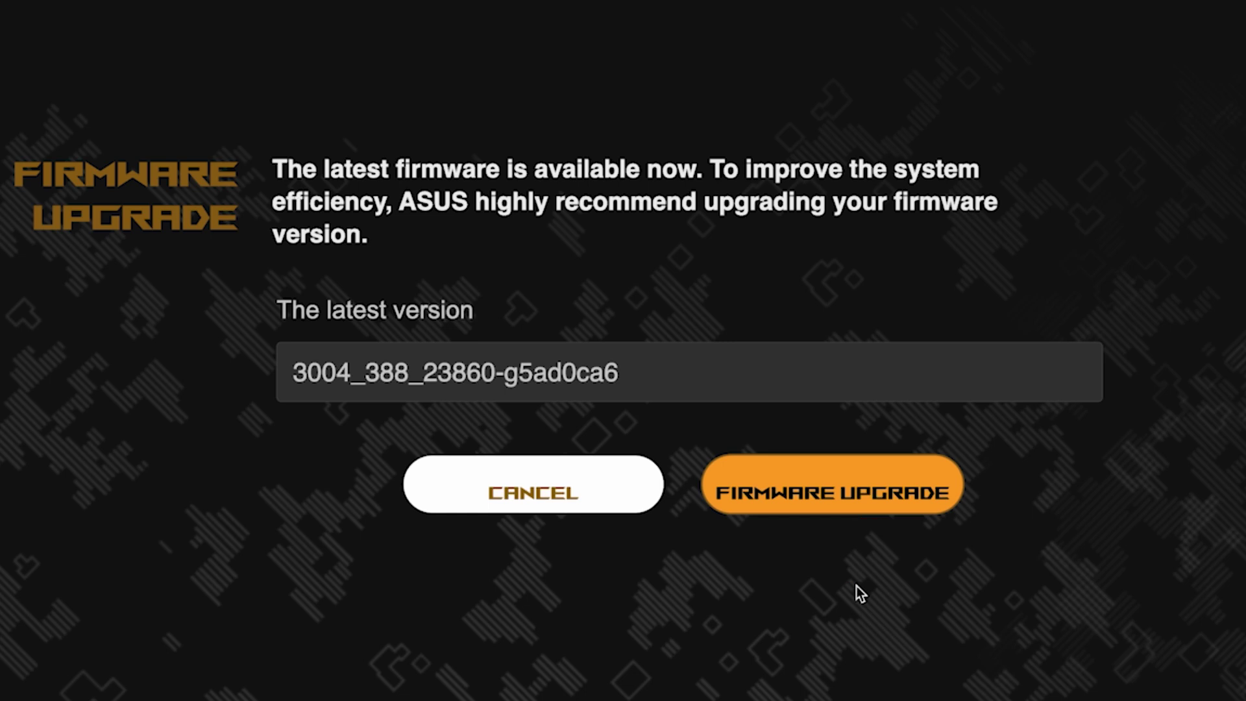
Run the firmware check, continue to the asus / asus_5G summary, and pick the ASUS Wi-Fi network.
{"action": "left_click", "coordinate": [856, 508]}
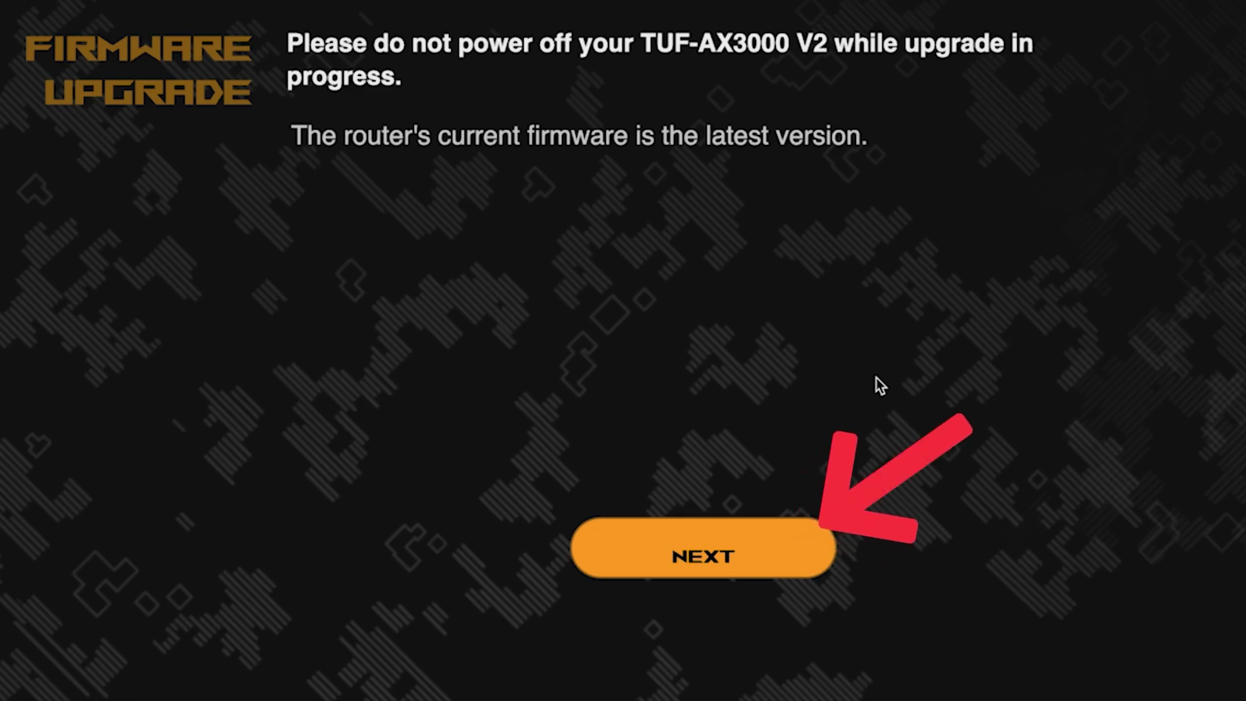
{"action": "left_click", "coordinate": [693, 557]}
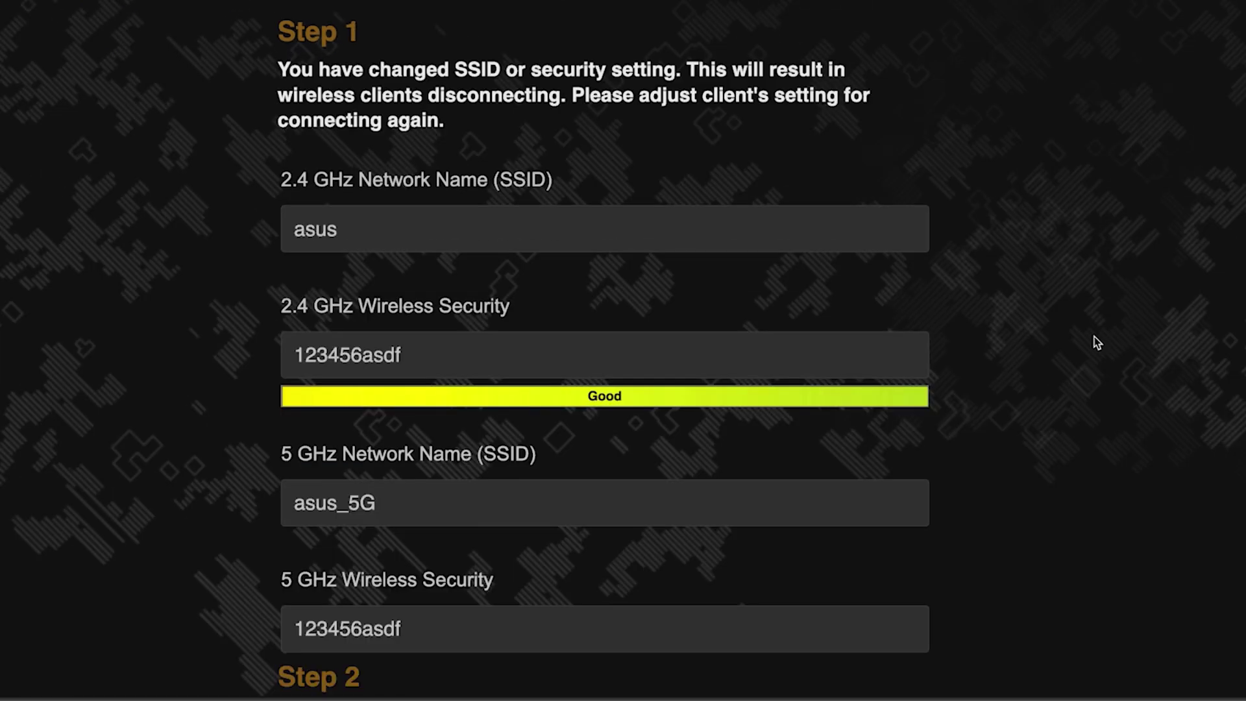
{"action": "scroll", "coordinate": [1094, 336], "scroll_direction": "down", "scroll_amount": 5}
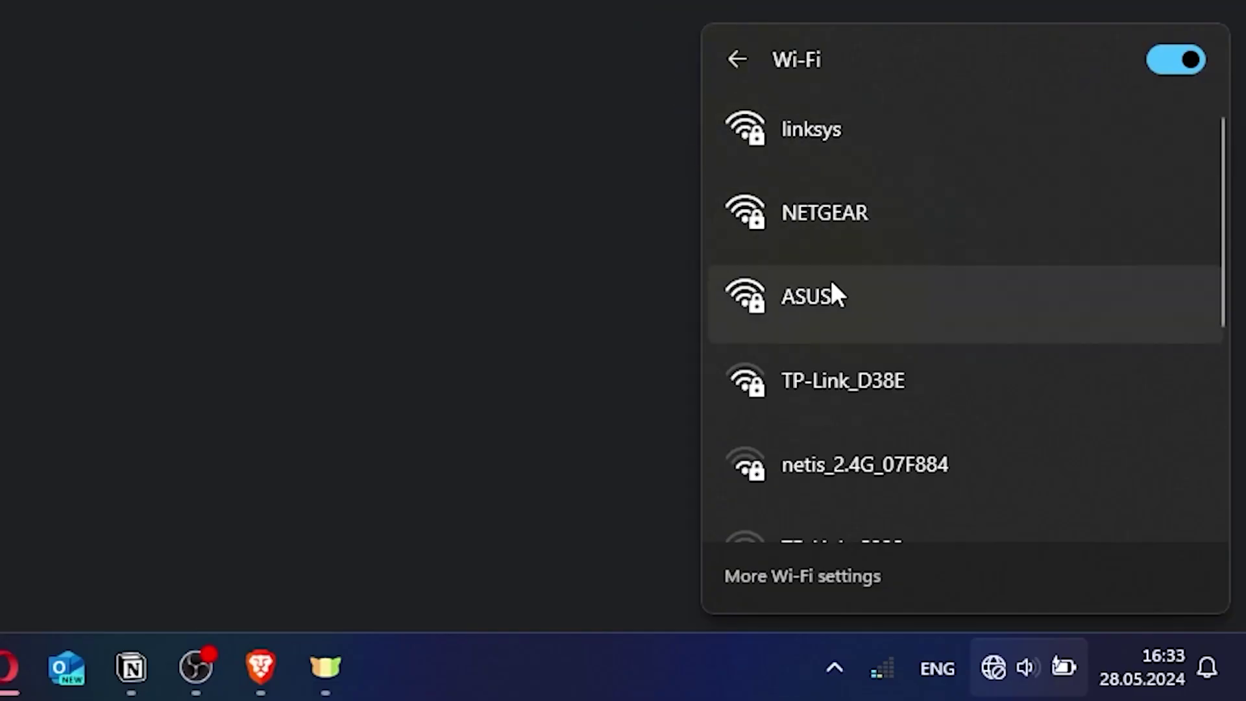
{"action": "left_click", "coordinate": [838, 286]}
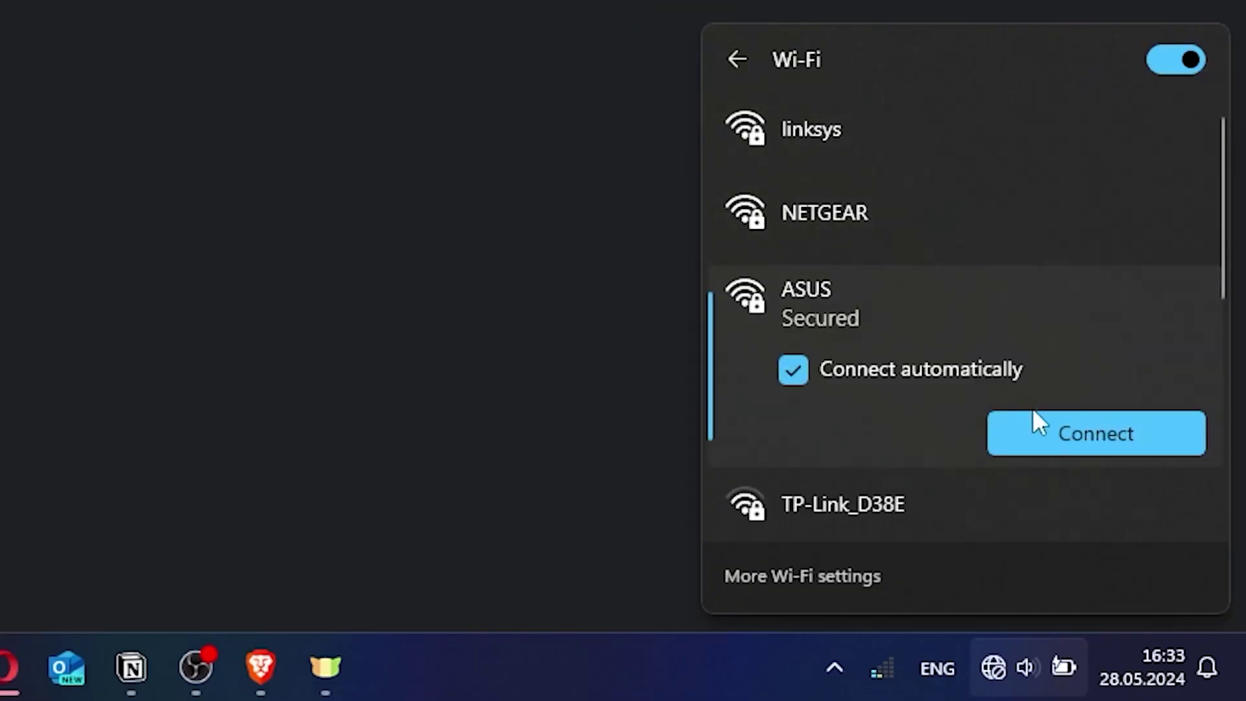
Connect to the ASUS Wi-Fi network by entering its security key.
{"action": "left_click", "coordinate": [1025, 428]}
{"action": "type", "text": "*********"}
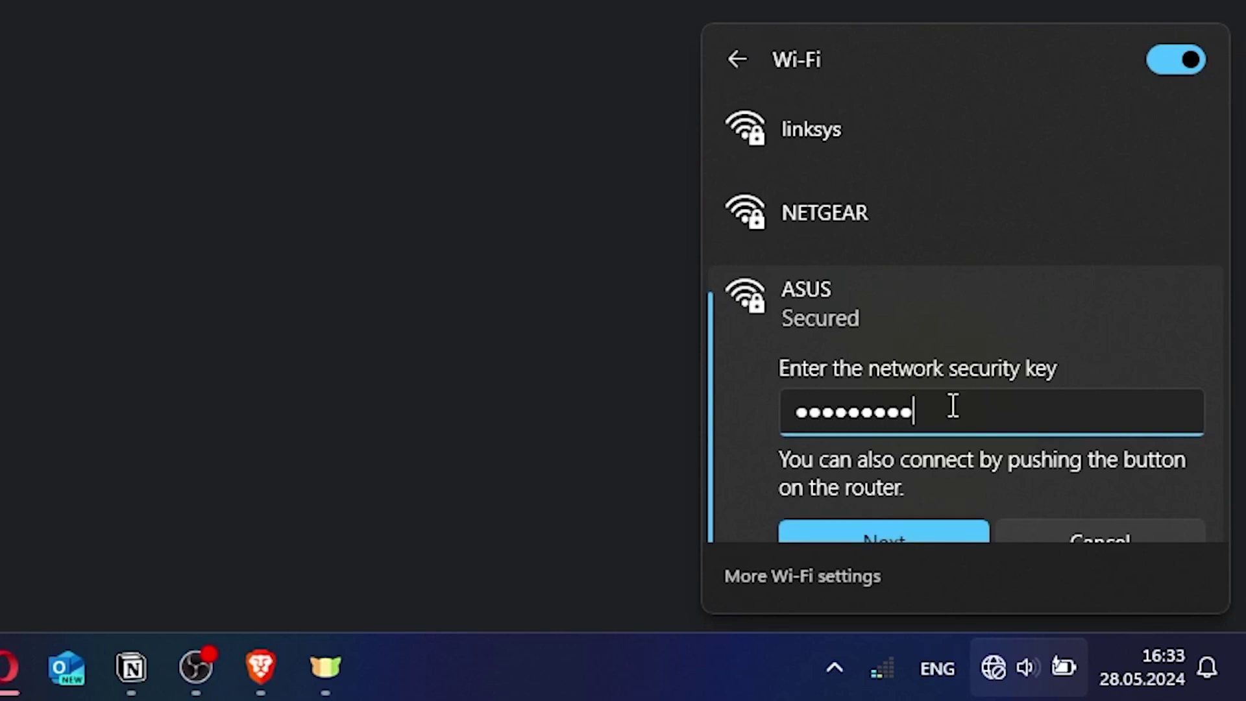
{"action": "left_click", "coordinate": [906, 531]}
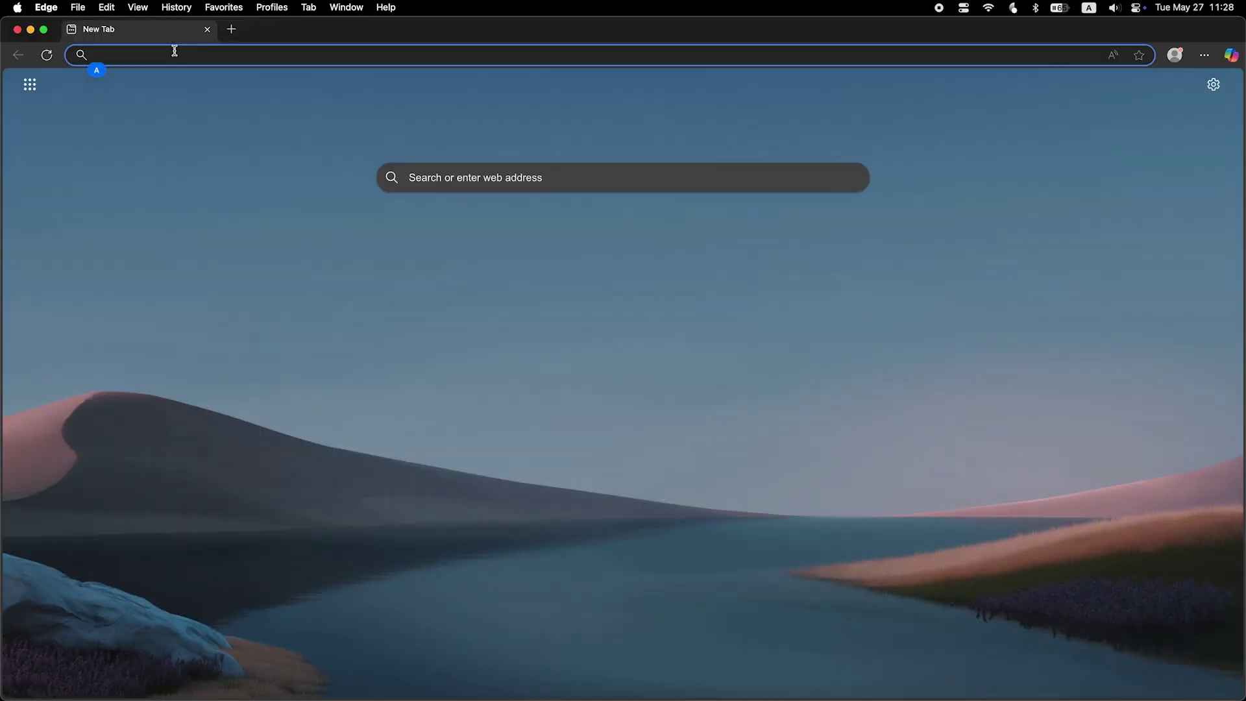
Sign in at asusrouter.com as admin and reboot the router.
{"action": "type", "text": "asusrouter"}
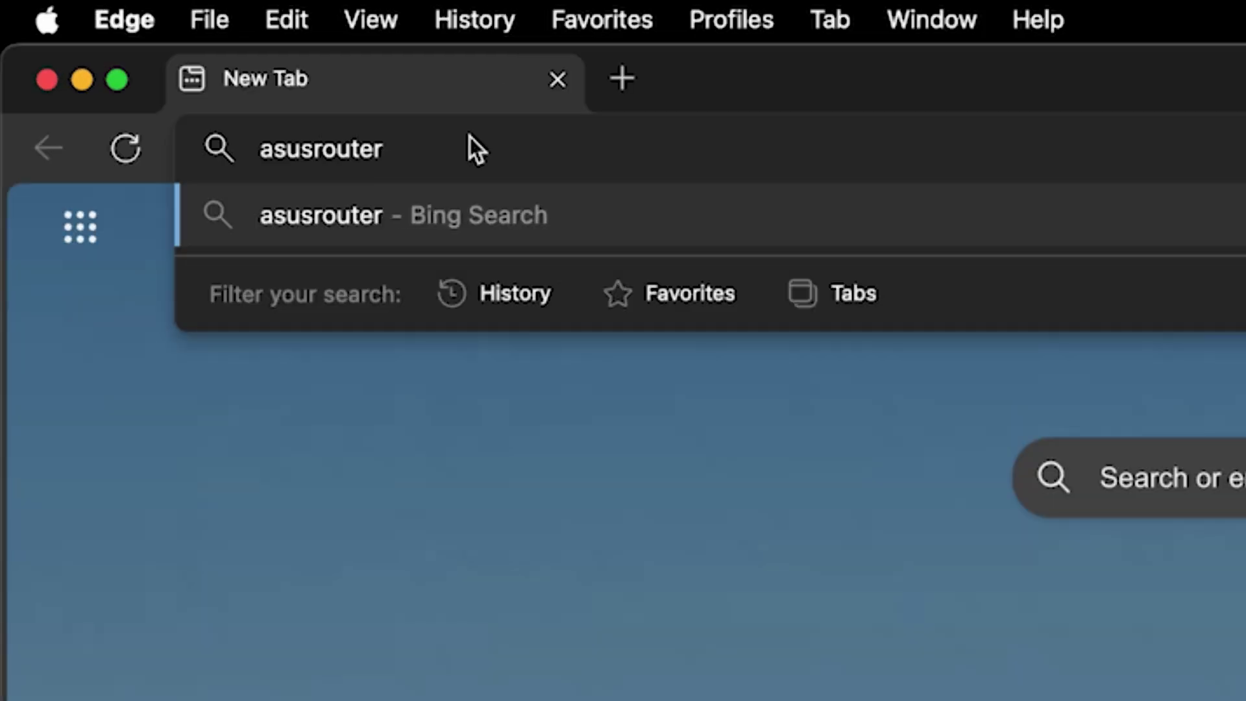
{"action": "type", "text": ".com"}
{"action": "key", "text": "Return"}
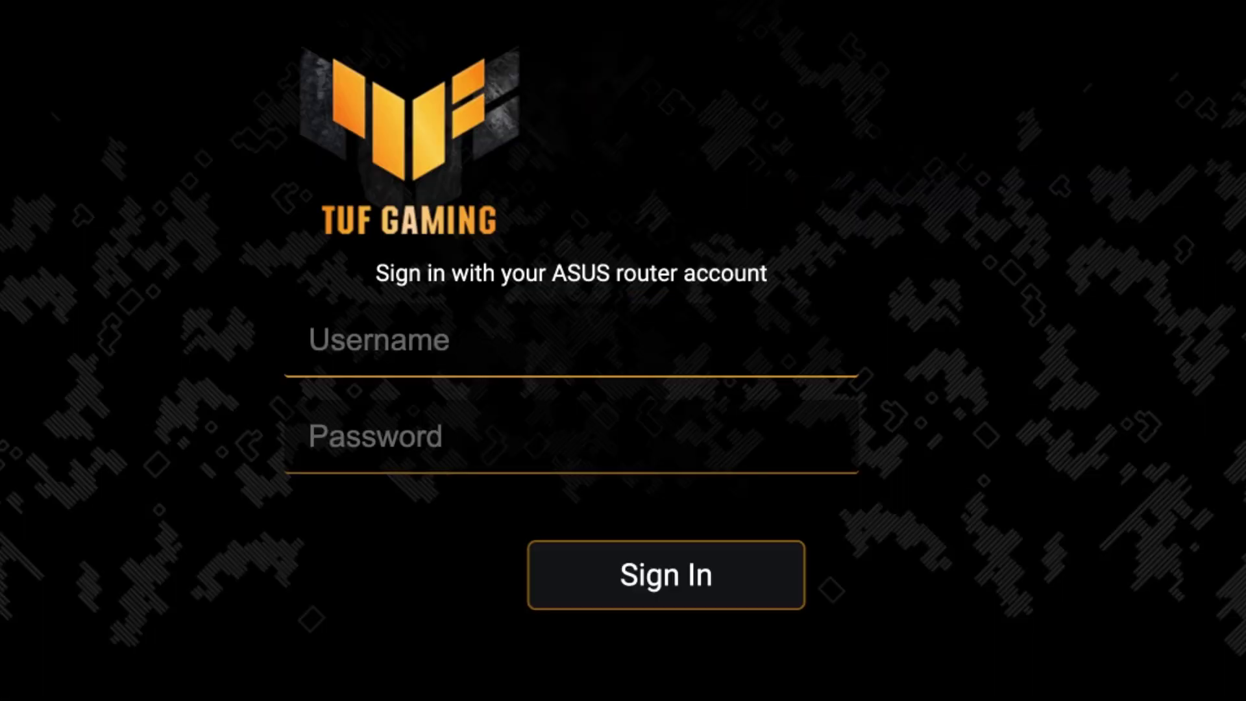
{"action": "type", "text": "admin"}
{"action": "key", "text": "Tab"}
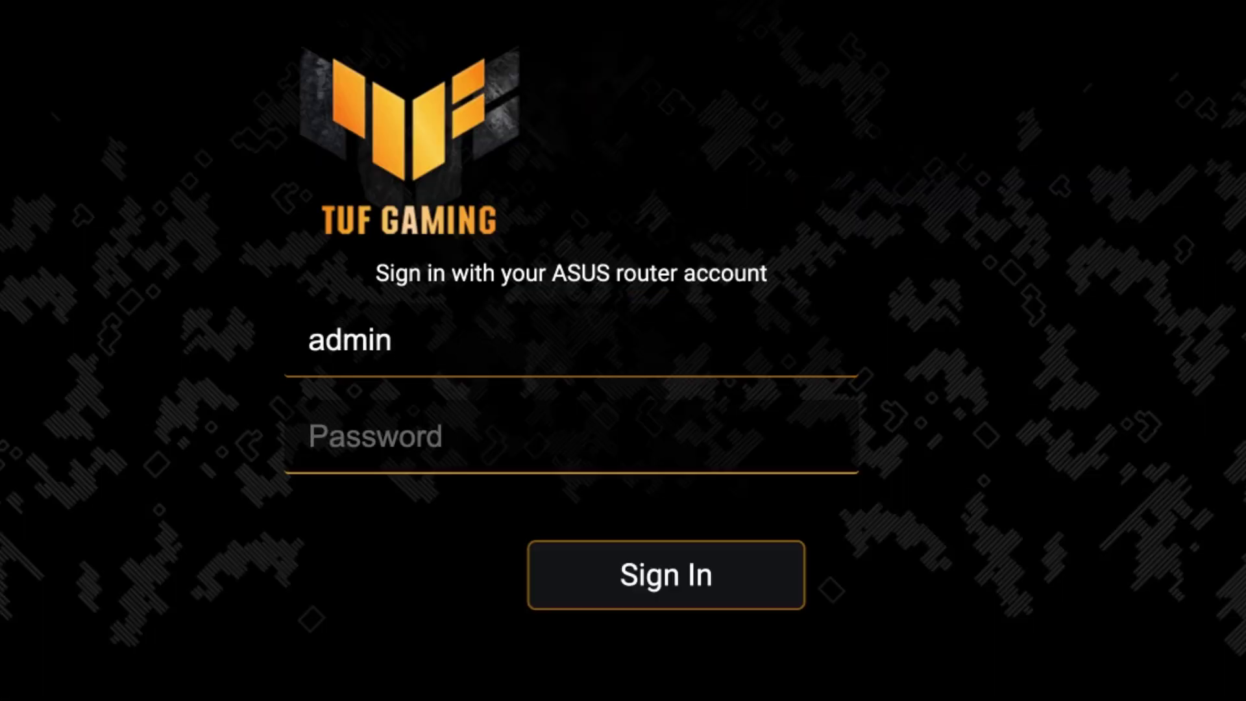
{"action": "type", "text": "*********"}
{"action": "left_click", "coordinate": [685, 584]}
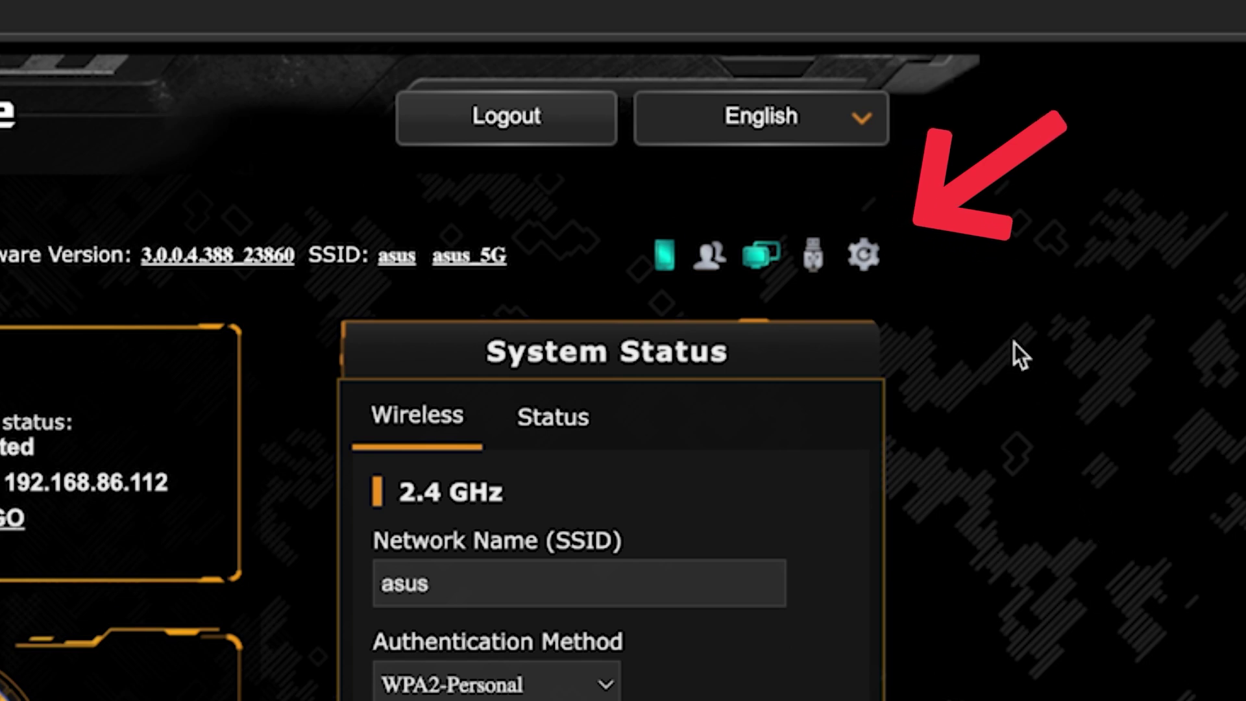
{"action": "left_click", "coordinate": [869, 256]}
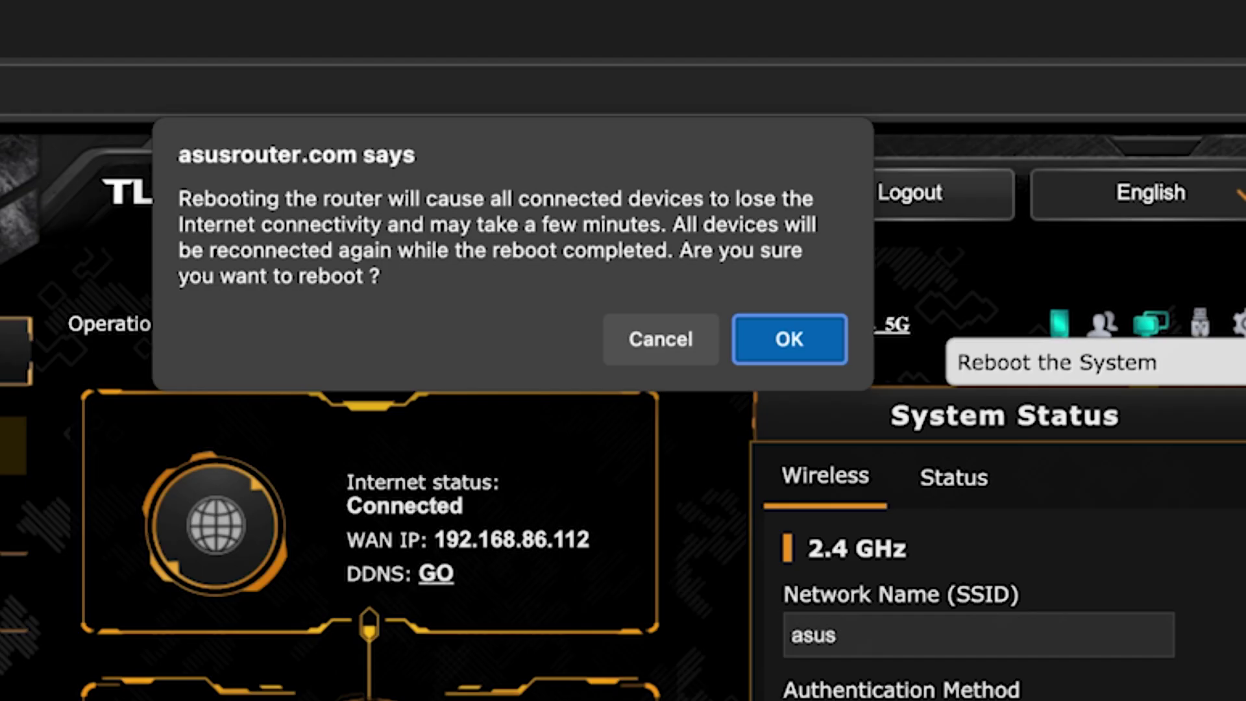
{"action": "left_click", "coordinate": [816, 337]}
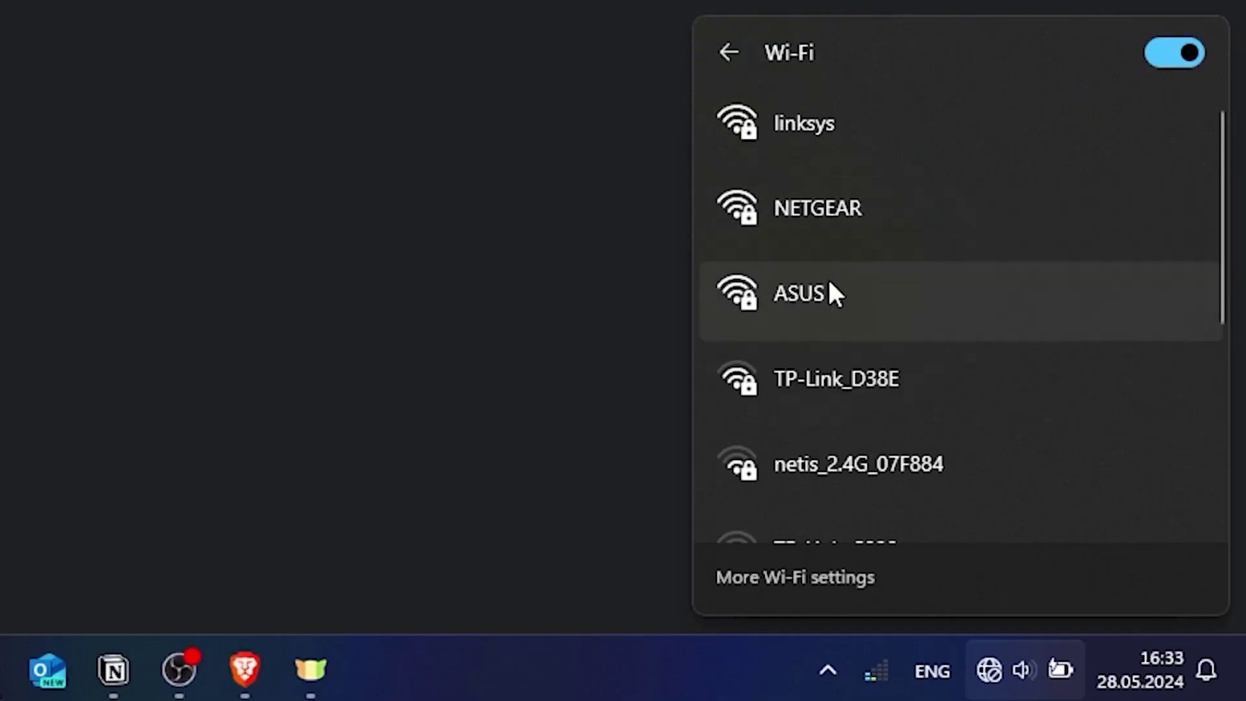
Rejoin the ASUS Wi-Fi network with its security key after the reboot.
{"action": "left_click", "coordinate": [831, 286]}
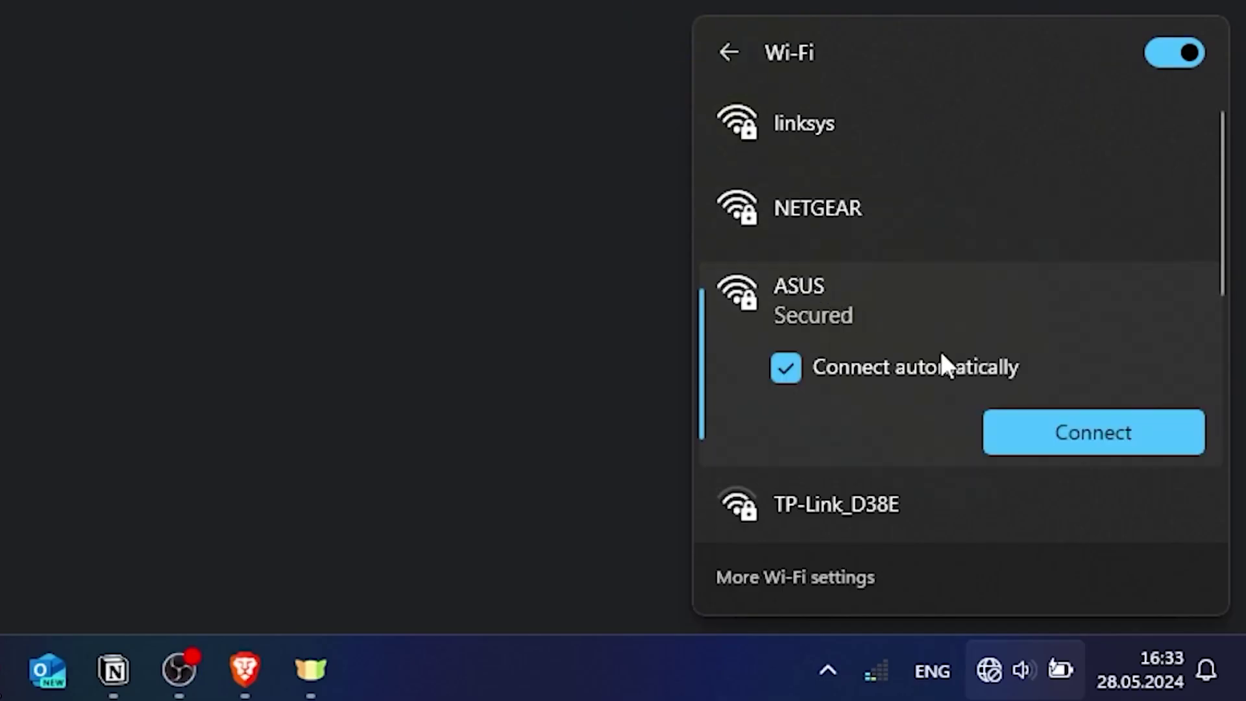
{"action": "left_click", "coordinate": [1093, 431]}
{"action": "type", "text": "••••••••••"}
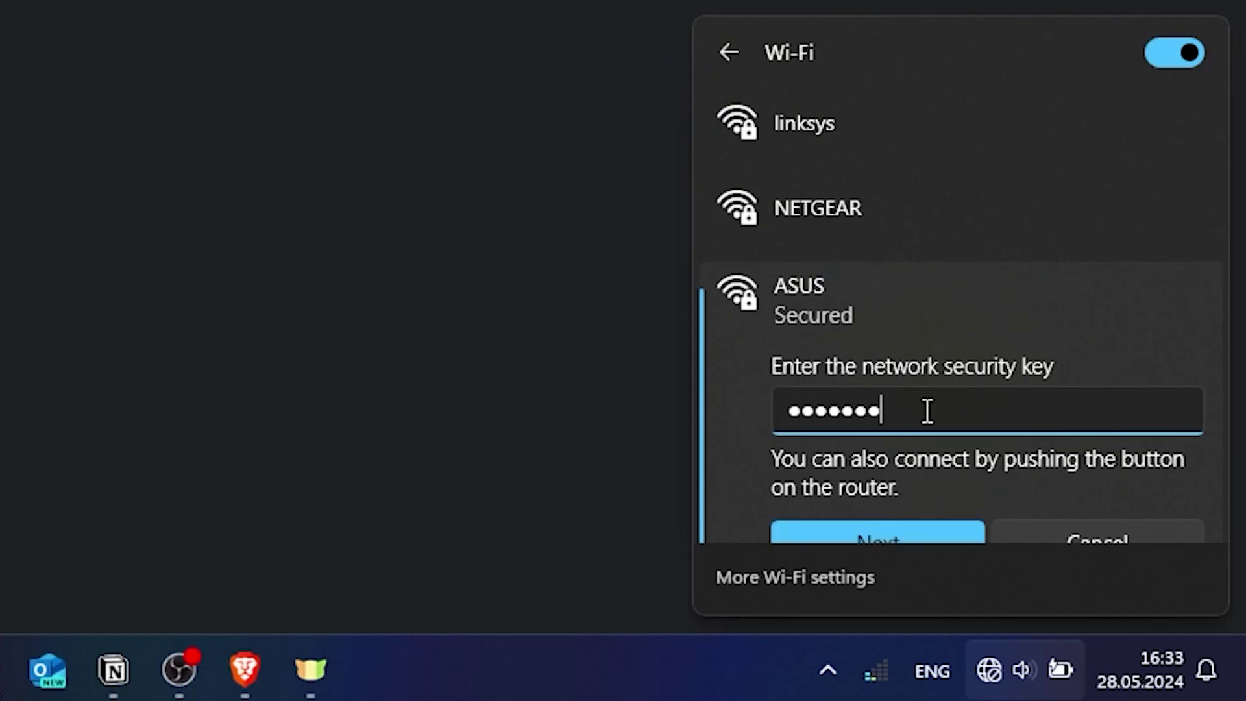
{"action": "left_click", "coordinate": [899, 531]}
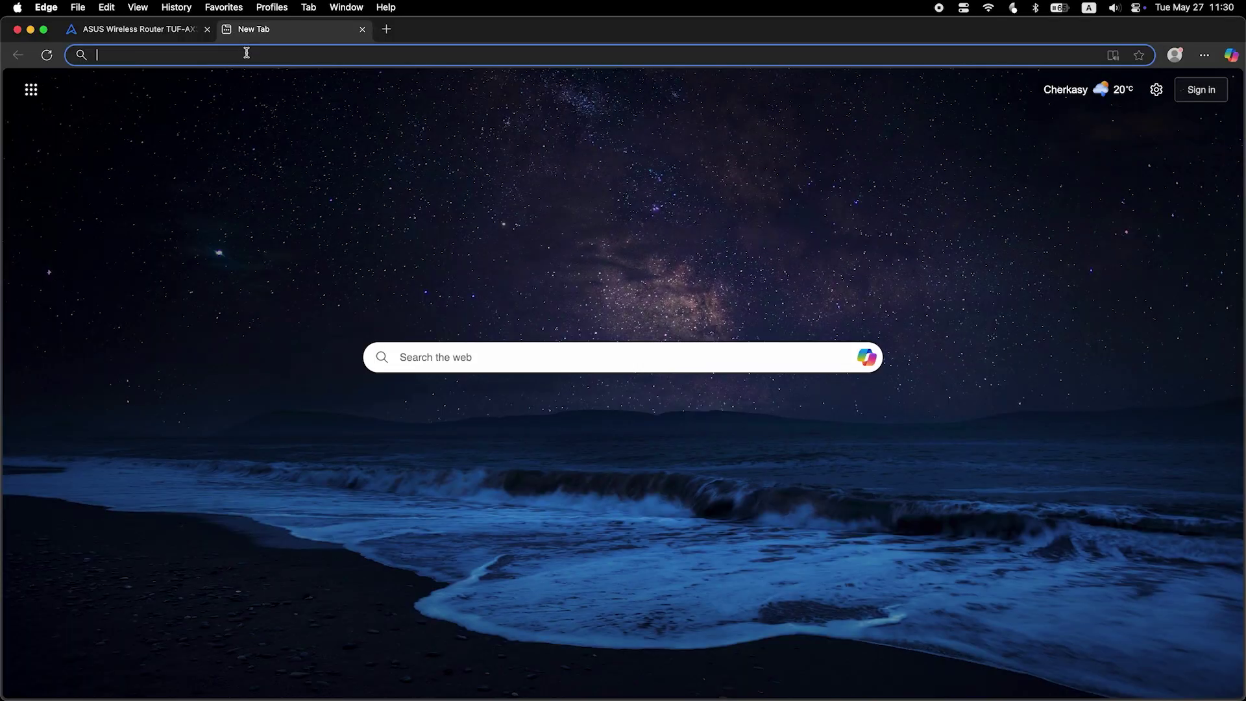
Run a test web search for fff, then sign back in to the router as admin.
{"action": "type", "text": "fff"}
{"action": "key", "text": "Return"}
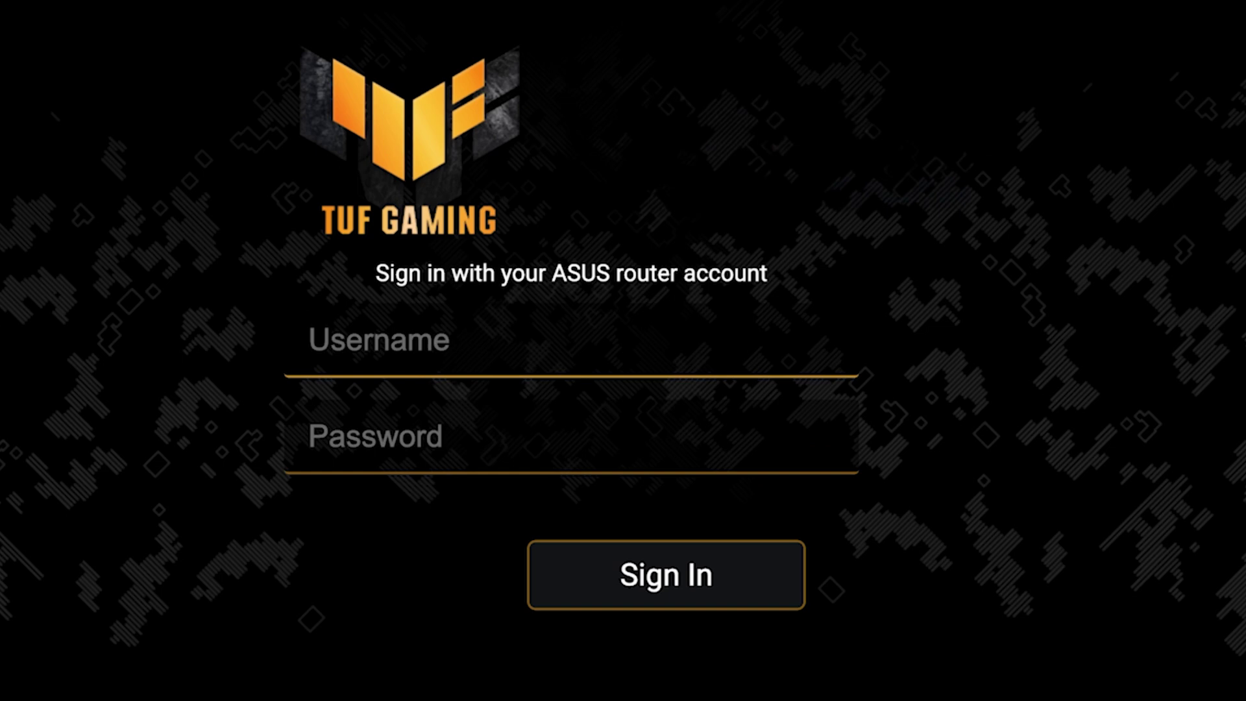
{"action": "type", "text": "admin"}
{"action": "key", "text": "Tab"}
{"action": "type", "text": "••••••••"}
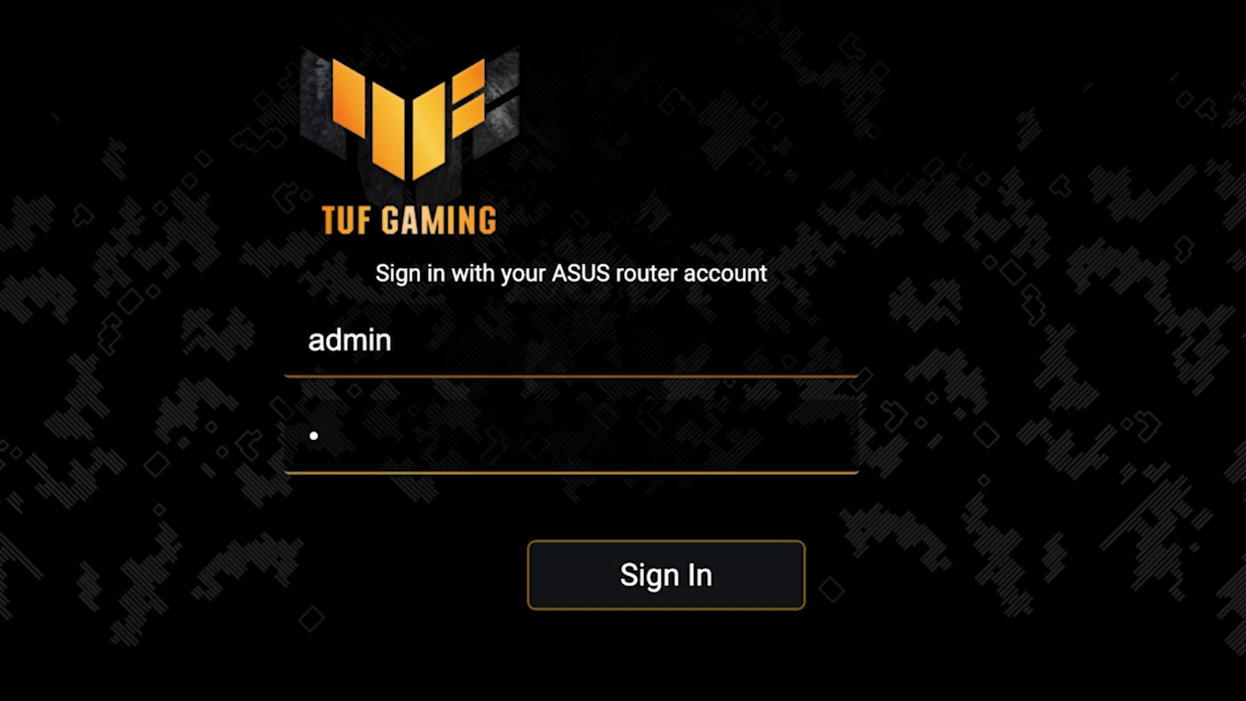
{"action": "type", "text": "••"}
{"action": "left_click", "coordinate": [671, 592]}
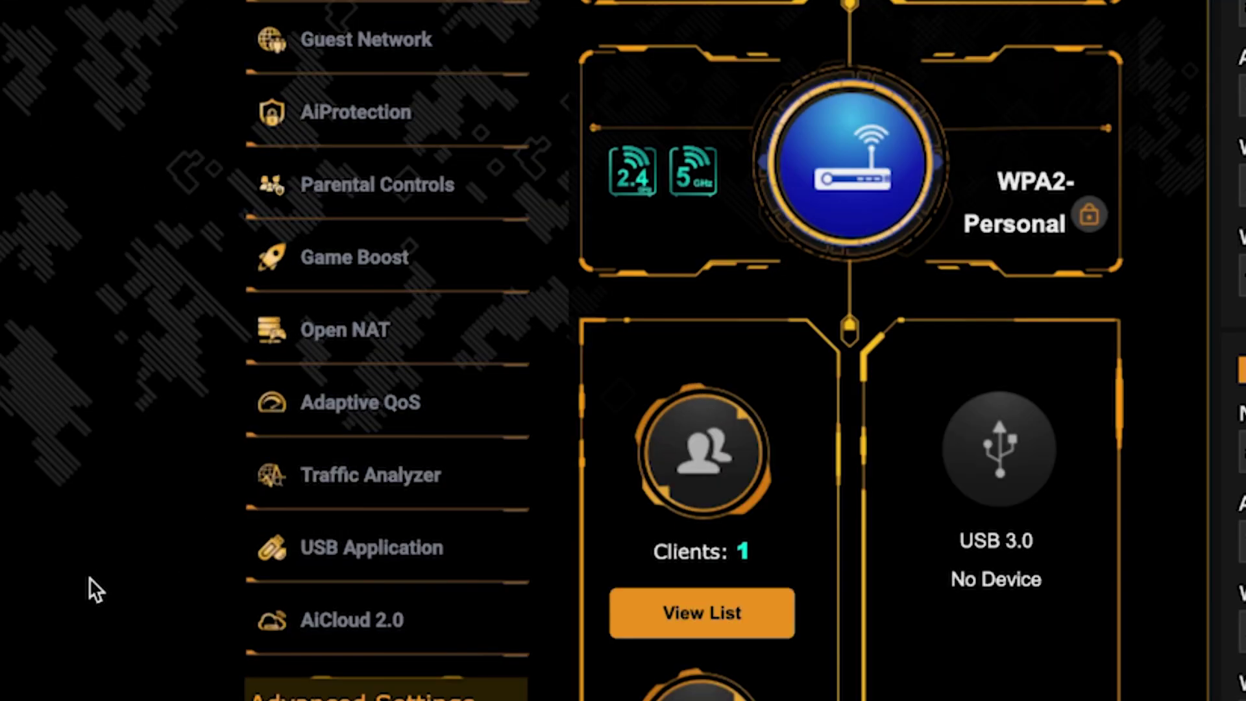
Open the WAN internet connection page under Advanced Settings.
{"action": "scroll", "coordinate": [196, 501], "scroll_direction": "down", "scroll_amount": 2}
{"action": "scroll", "coordinate": [88, 578], "scroll_direction": "down", "scroll_amount": 5}
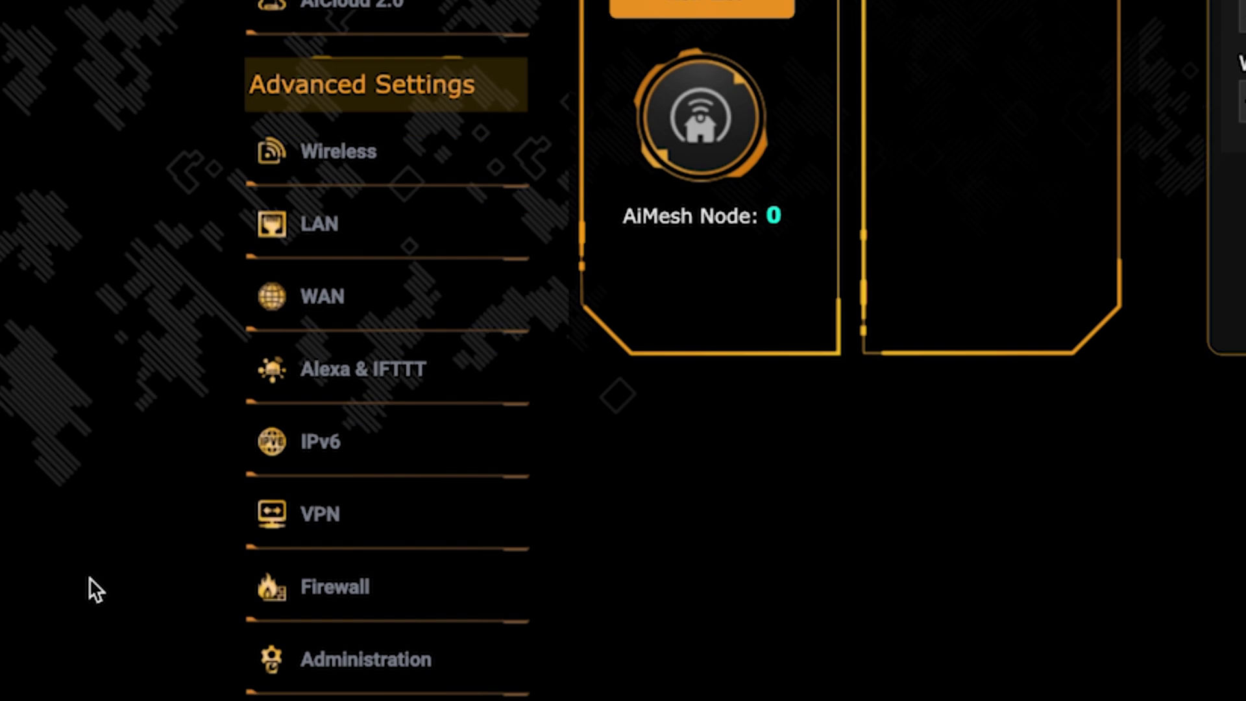
{"action": "left_click", "coordinate": [409, 312]}
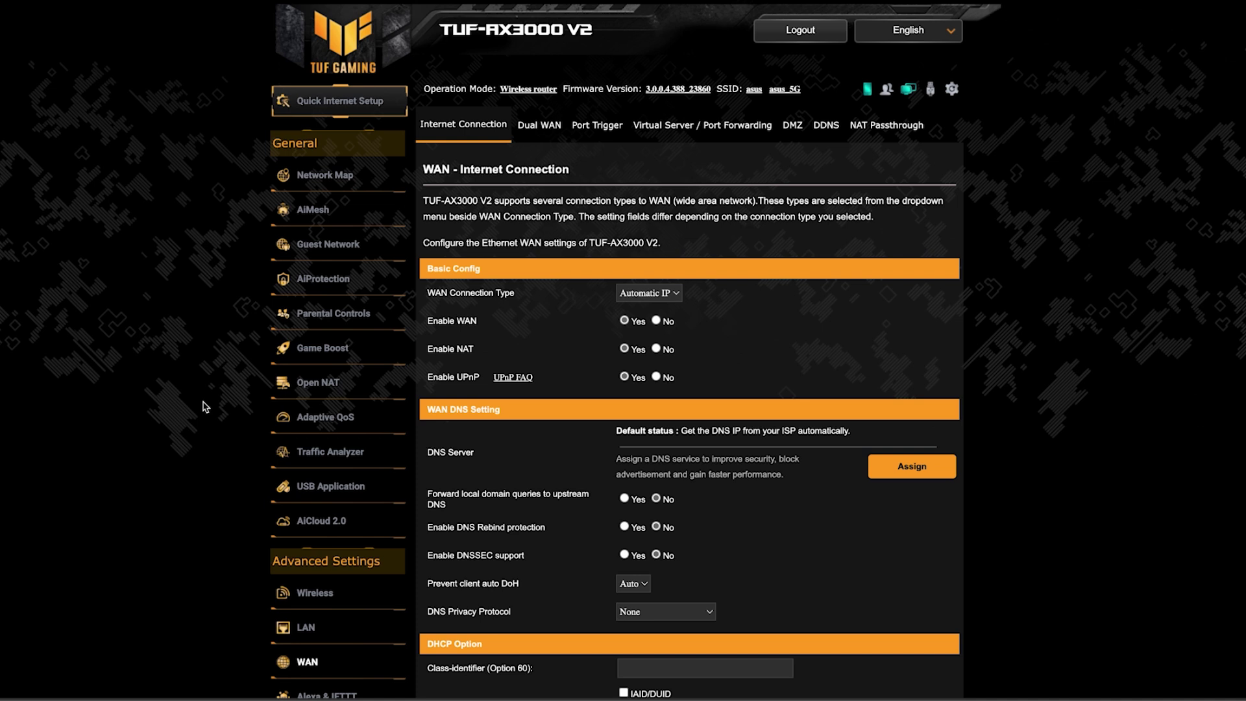
Copy the computer's MAC address into the WAN MAC Address field with MAC Clone, then apply.
{"action": "scroll", "coordinate": [1070, 411], "scroll_direction": "down", "scroll_amount": 4}
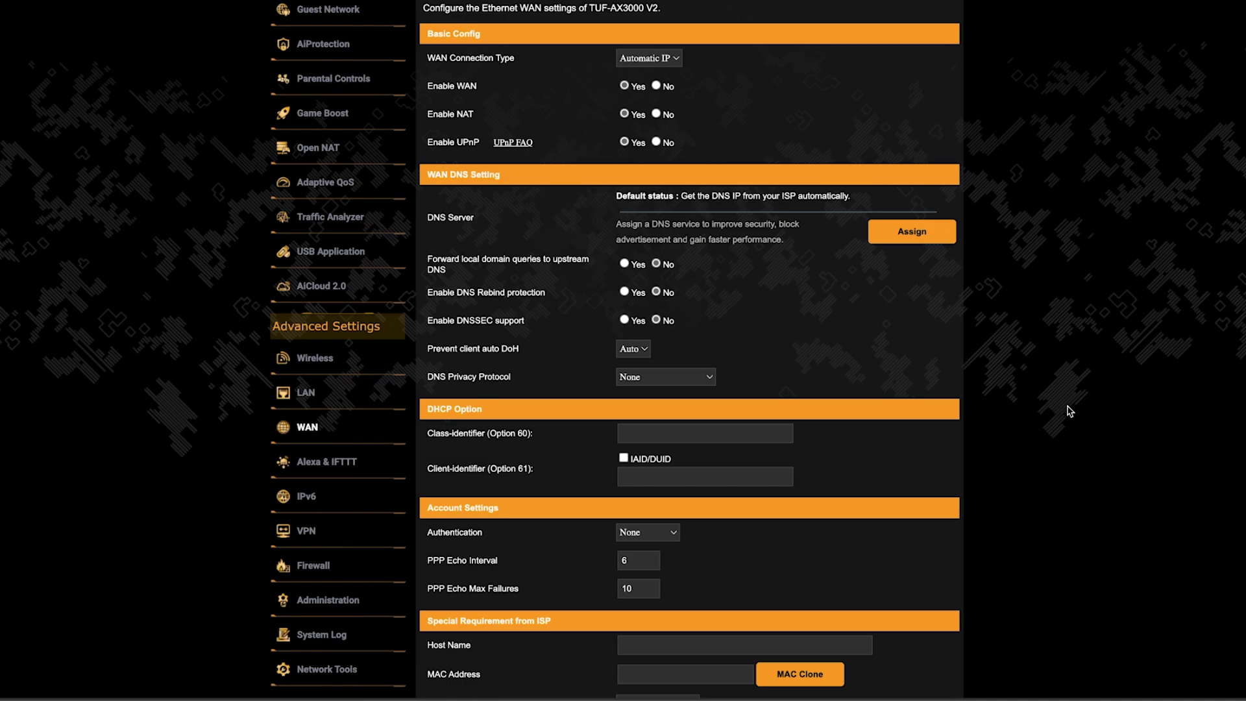
{"action": "scroll", "coordinate": [1069, 411], "scroll_direction": "down", "scroll_amount": 3}
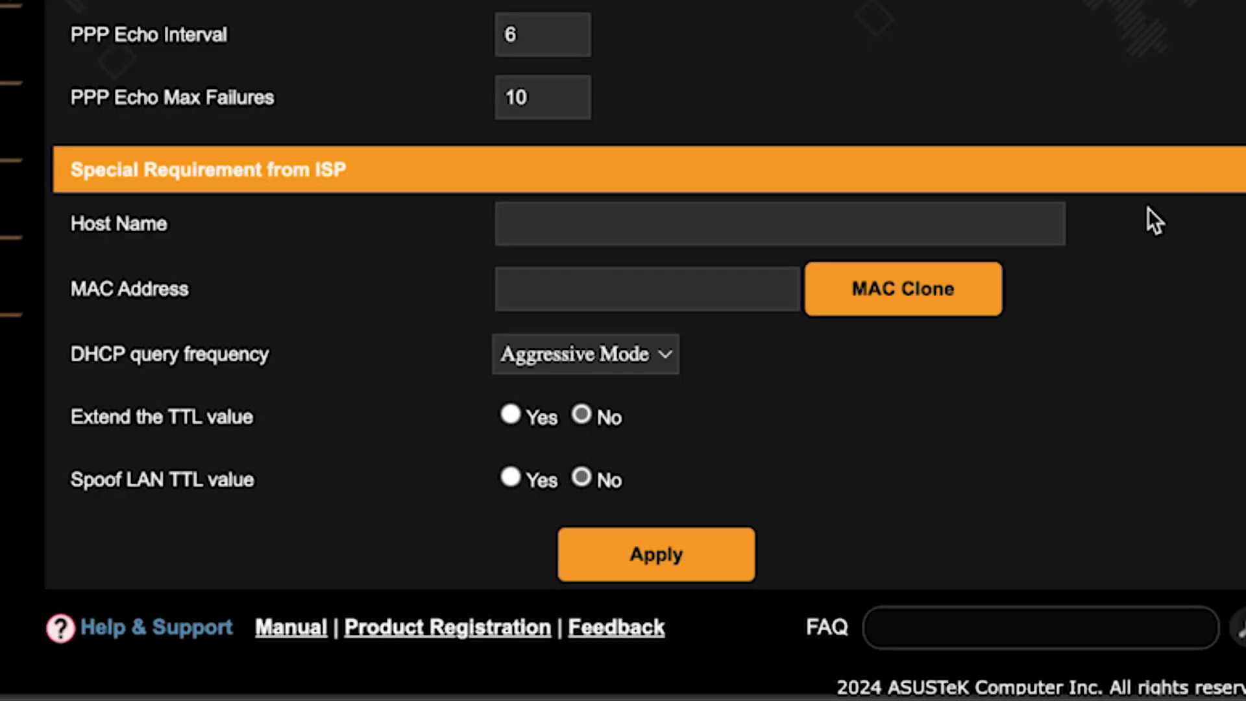
{"action": "left_click", "coordinate": [879, 287]}
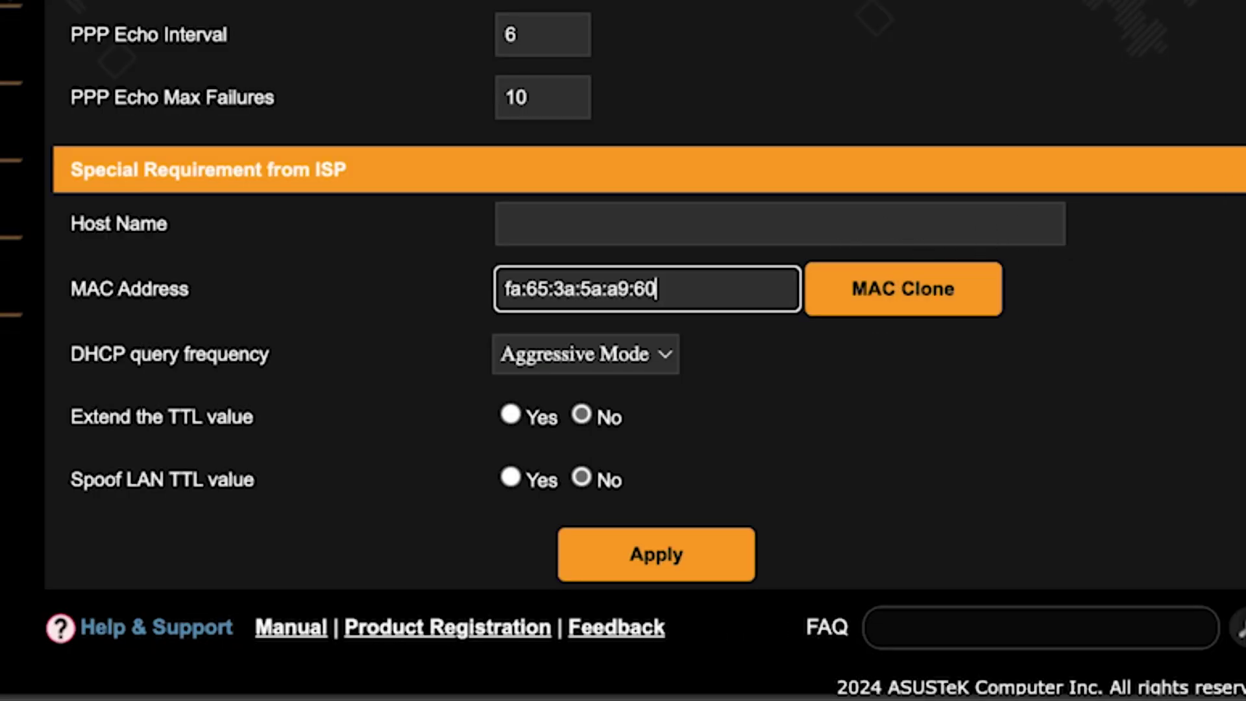
{"action": "left_click", "coordinate": [667, 555]}
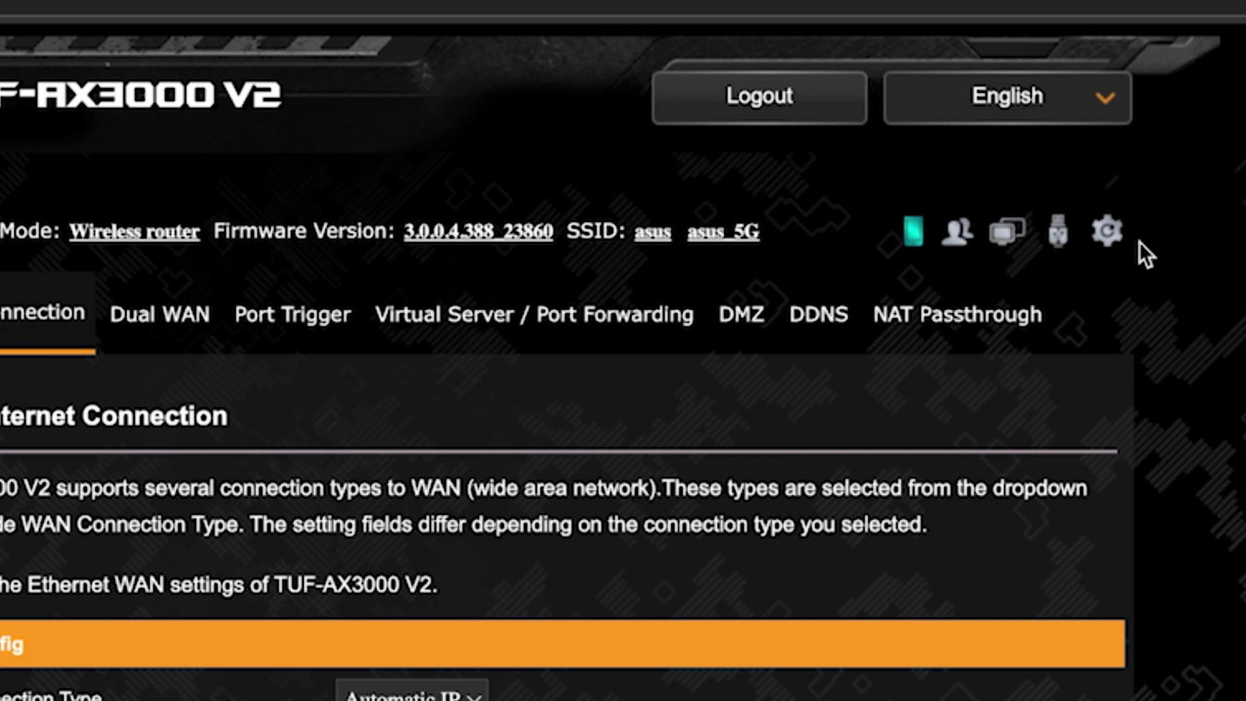
Reboot the router, then search 'fff' in a new tab to confirm internet access.
{"action": "left_click", "coordinate": [1109, 232]}
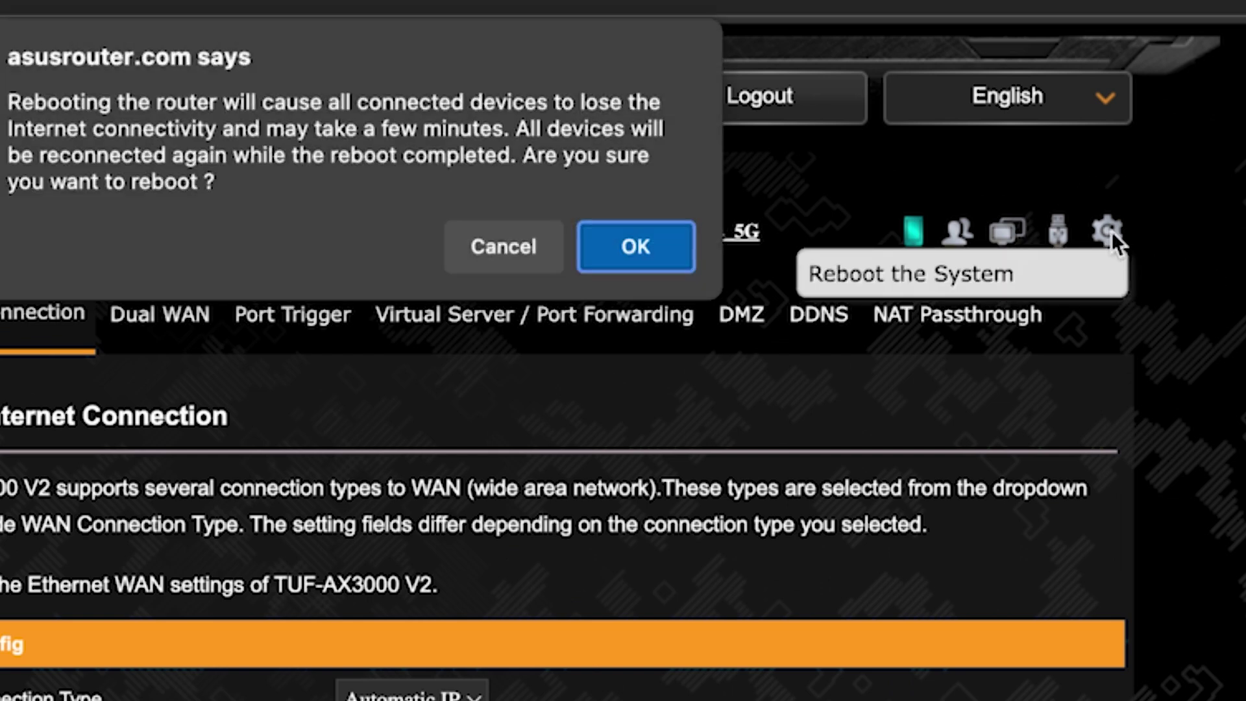
{"action": "left_click", "coordinate": [628, 256]}
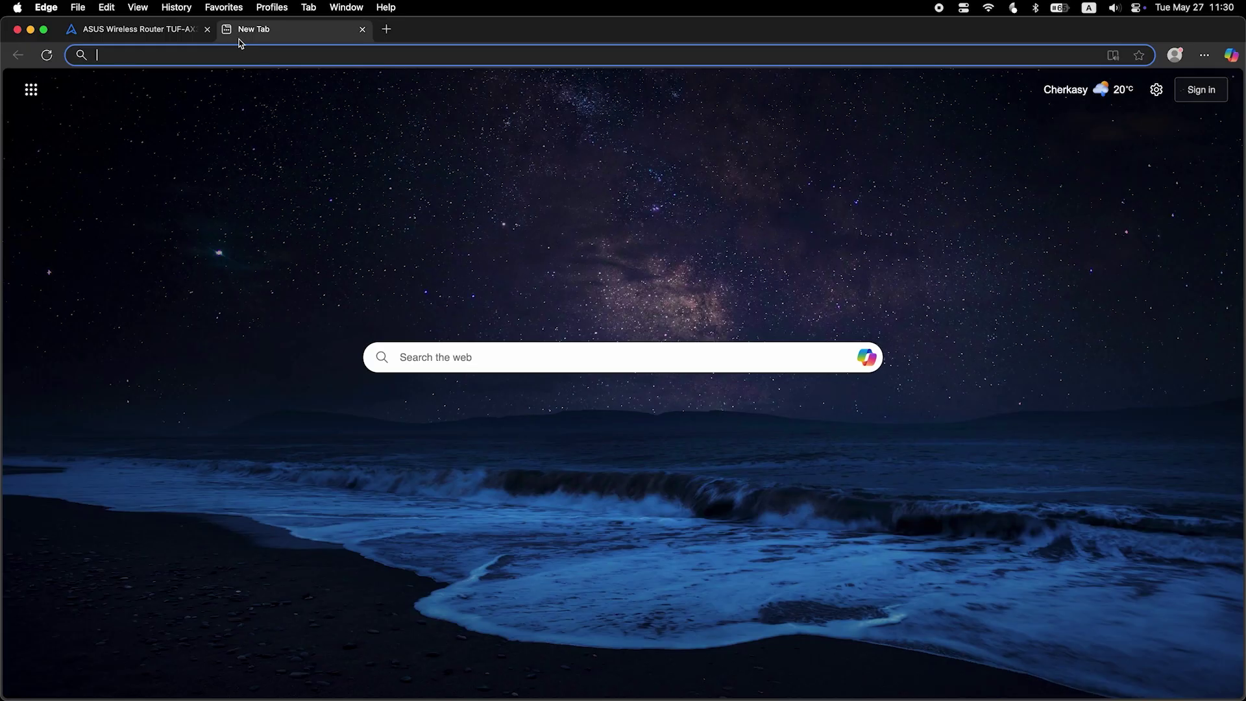
{"action": "type", "text": "fff"}
{"action": "key", "text": "Return"}
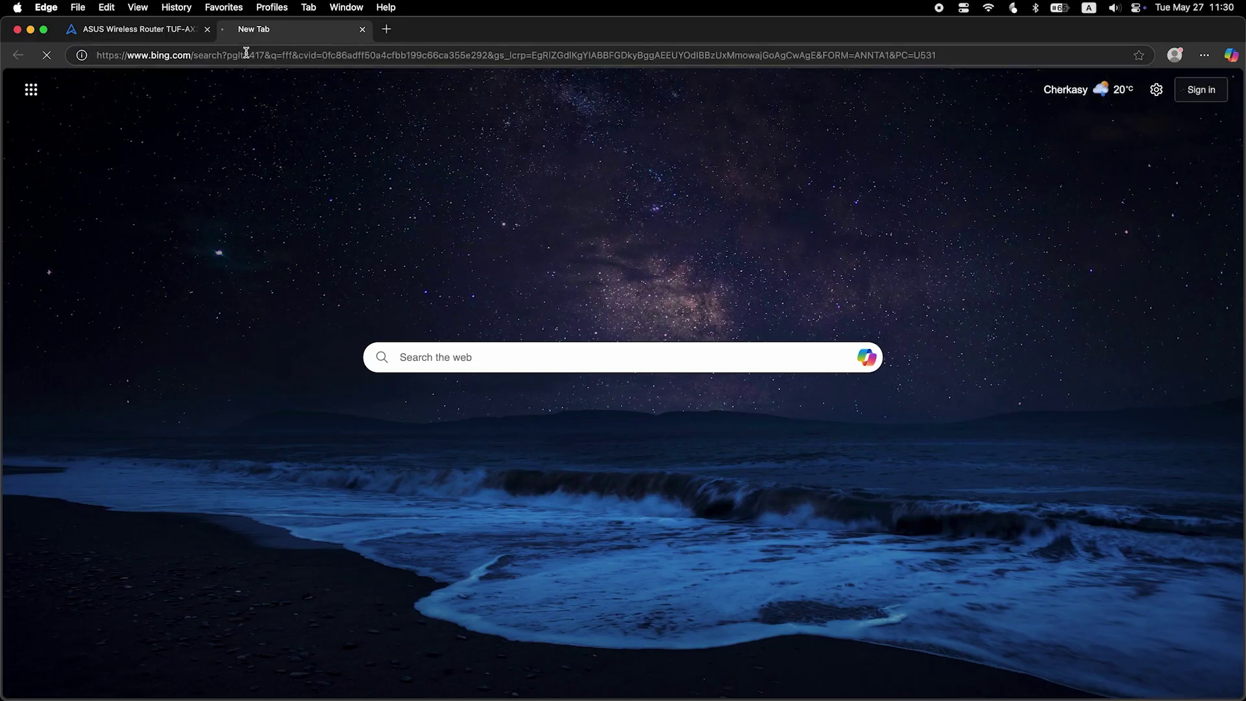